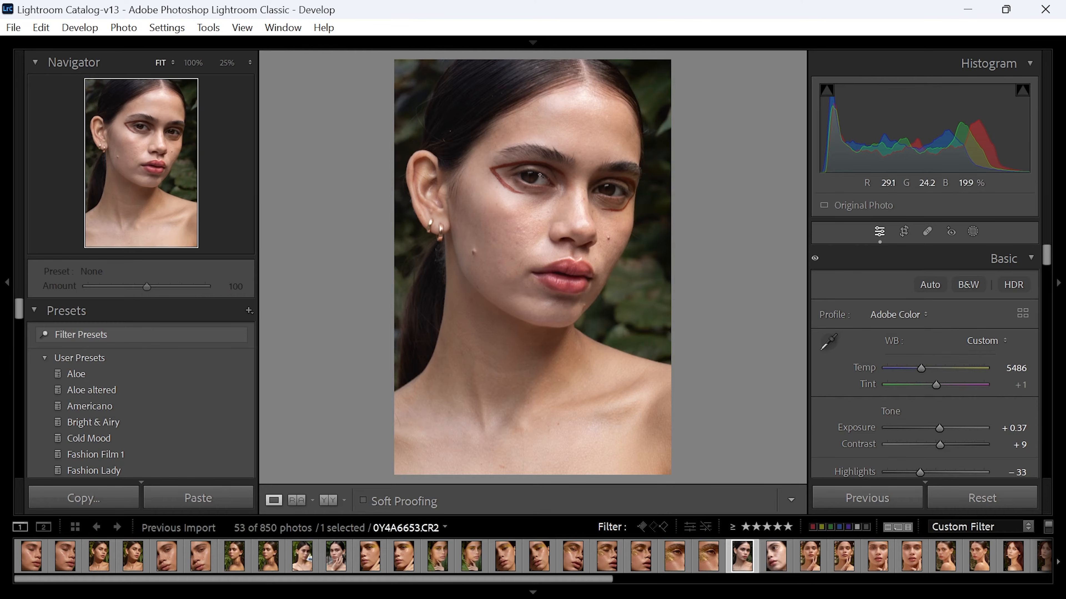
# Step: Inspect both eyes and the eyeliner at 100% to judge how sharp the portrait's focus is
pyautogui.click(534, 176)
pyautogui.moveTo(471, 326); pyautogui.dragTo(661, 353)
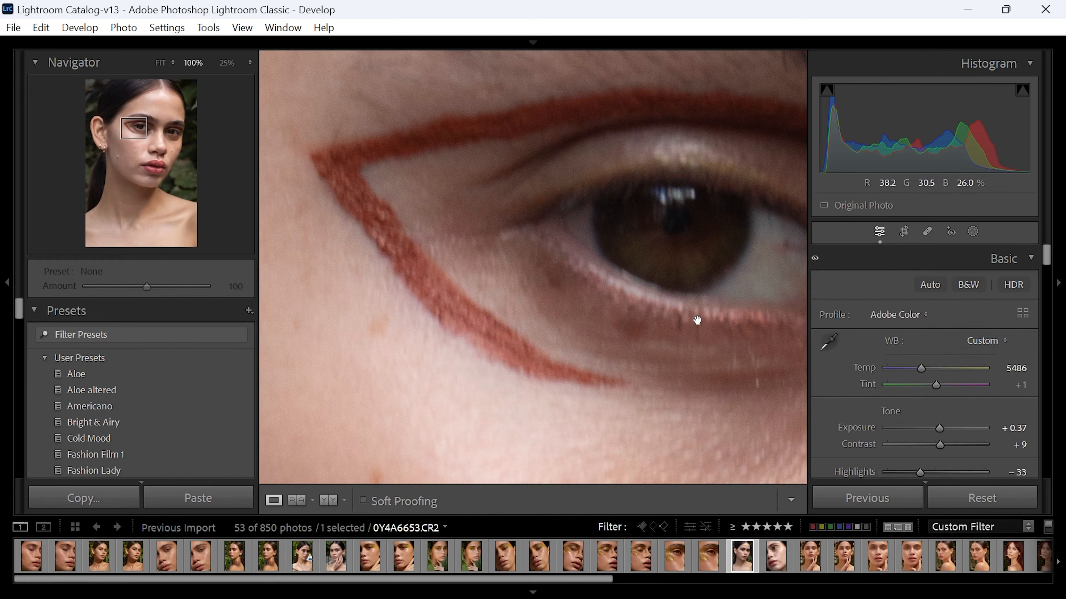
pyautogui.moveTo(697, 290); pyautogui.dragTo(690, 314)
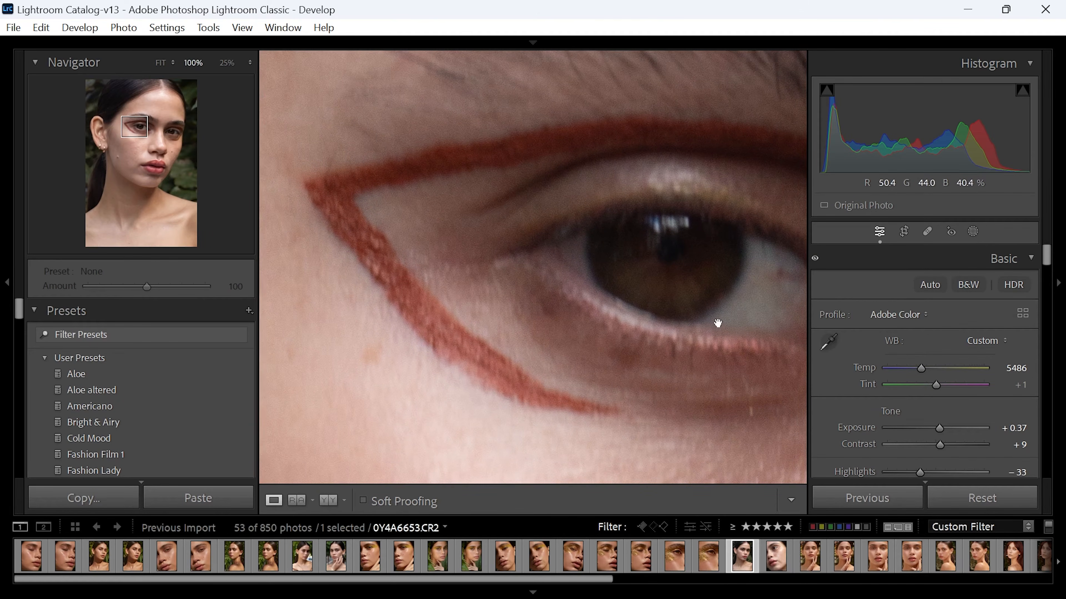
pyautogui.moveTo(590, 255); pyautogui.dragTo(285, 164)
pyautogui.moveTo(647, 381); pyautogui.dragTo(452, 242)
pyautogui.moveTo(628, 274); pyautogui.dragTo(620, 339)
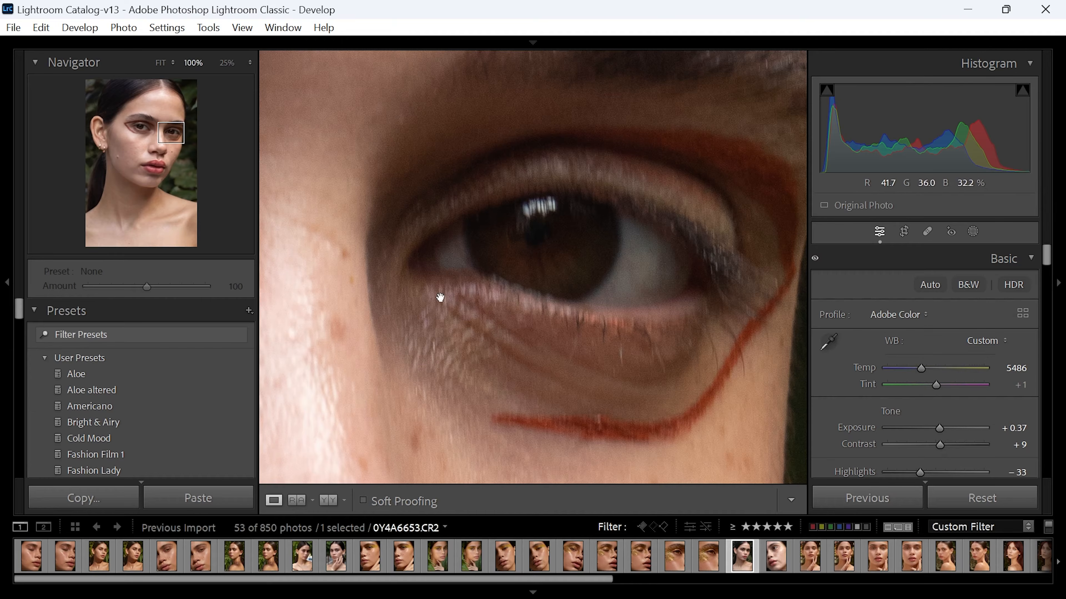
pyautogui.moveTo(347, 316); pyautogui.dragTo(550, 340)
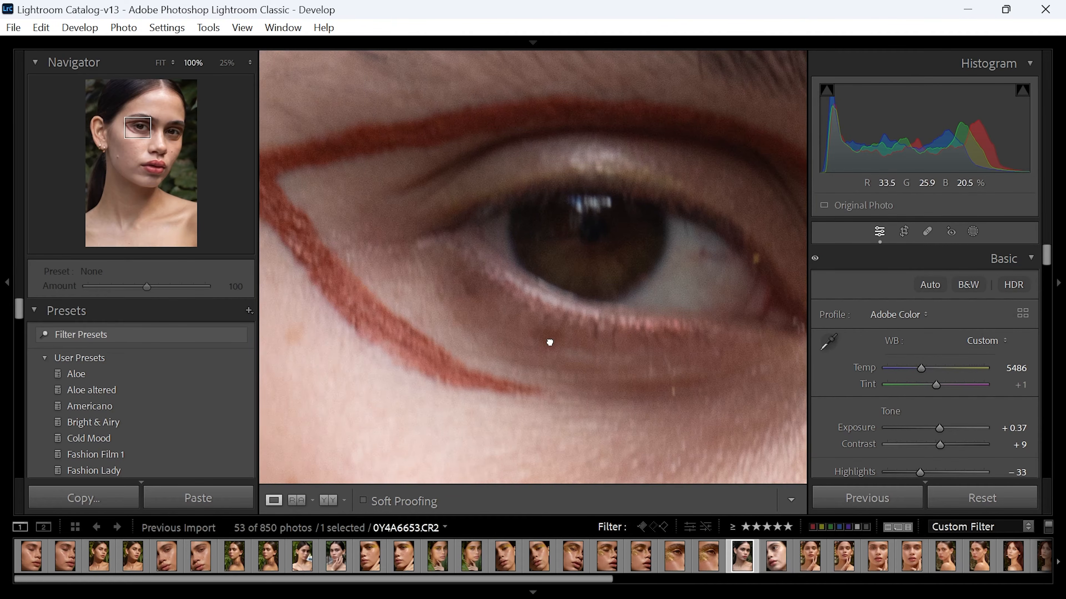
pyautogui.click(585, 371)
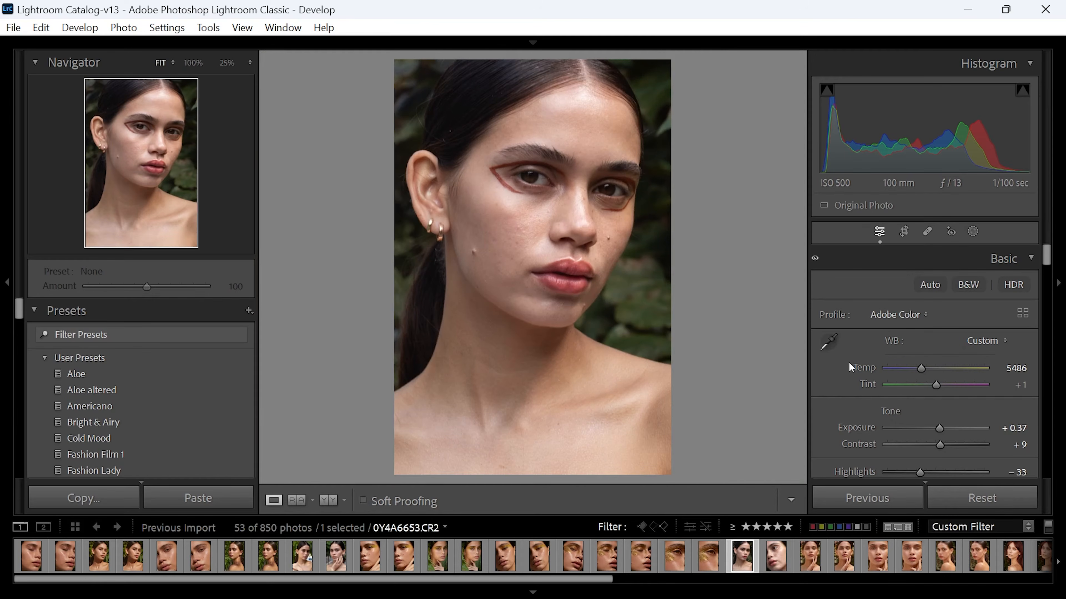
# Step: Look through the develop adjustments from the Basic tone settings down to the Sharpening settings
pyautogui.scroll(-10, 849, 363)
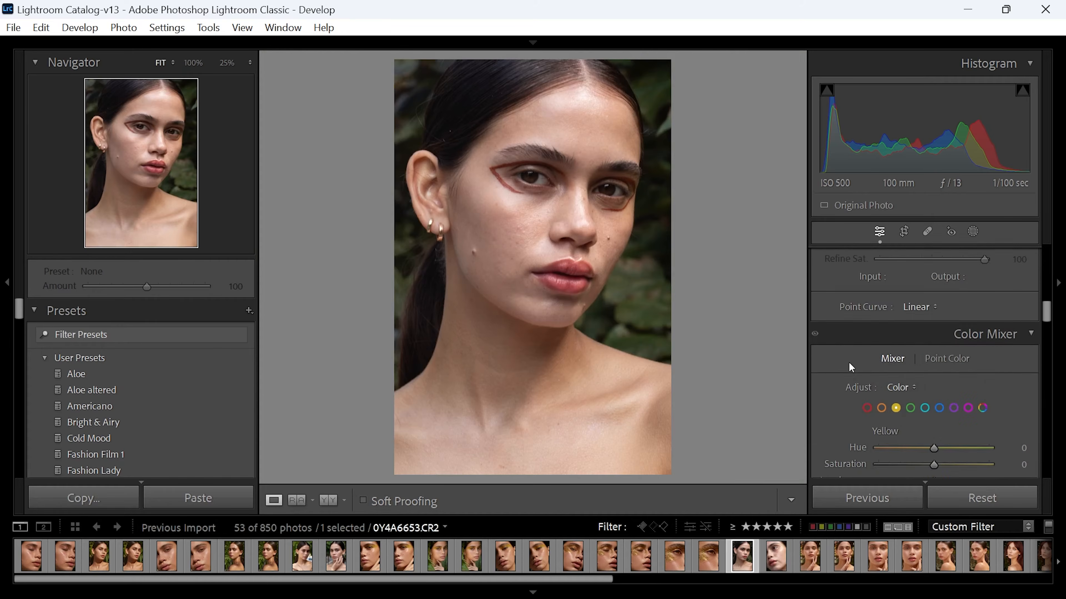
pyautogui.scroll(2, 848, 363)
pyautogui.scroll(-6, 849, 361)
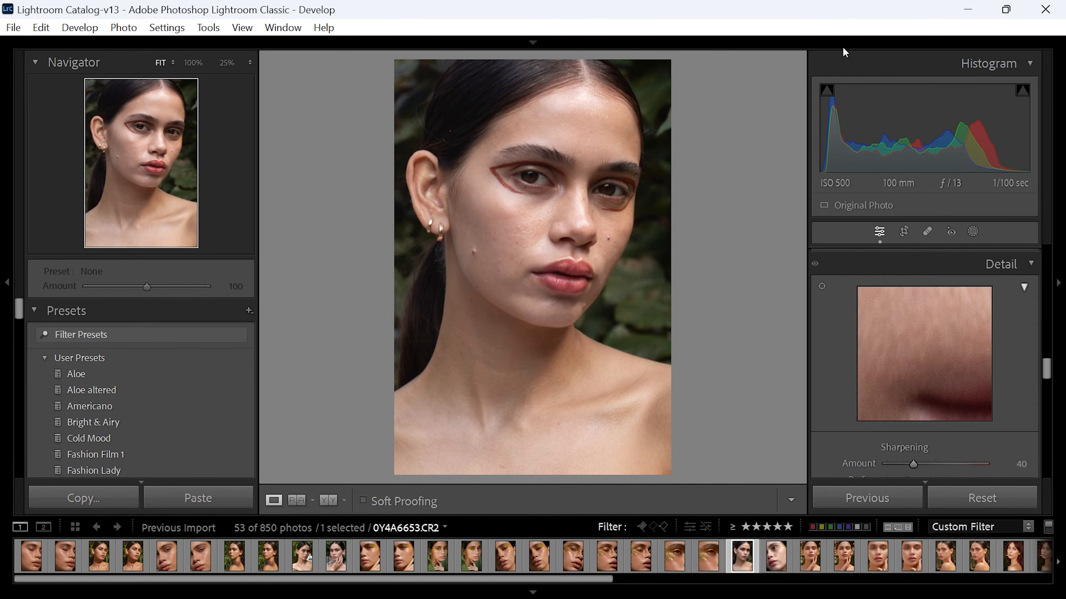
pyautogui.moveTo(845, 51)
pyautogui.scroll(-3, 915, 461)
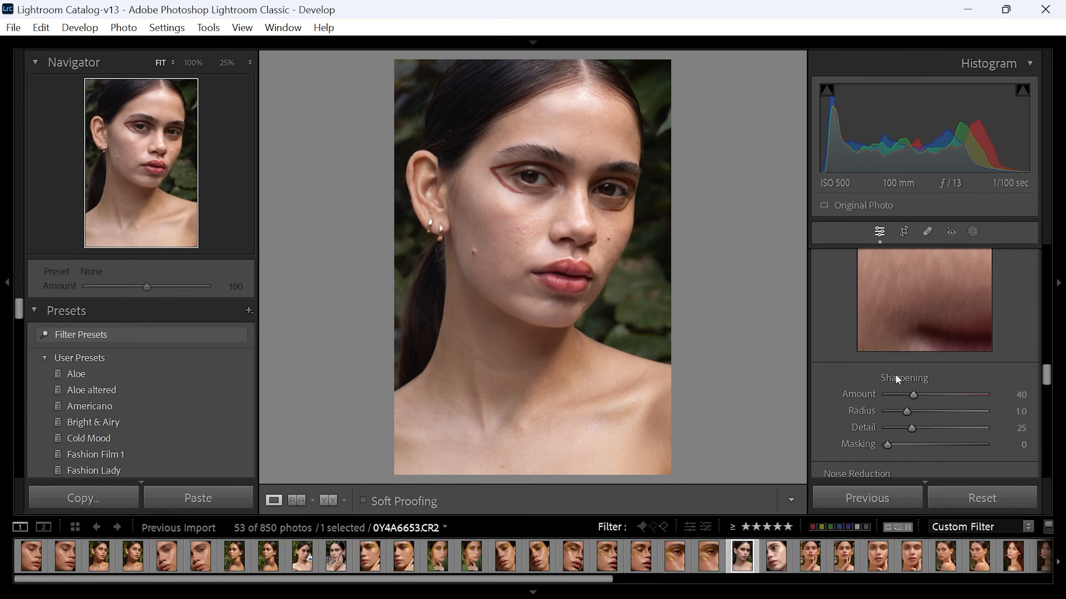
pyautogui.scroll(15, 890, 363)
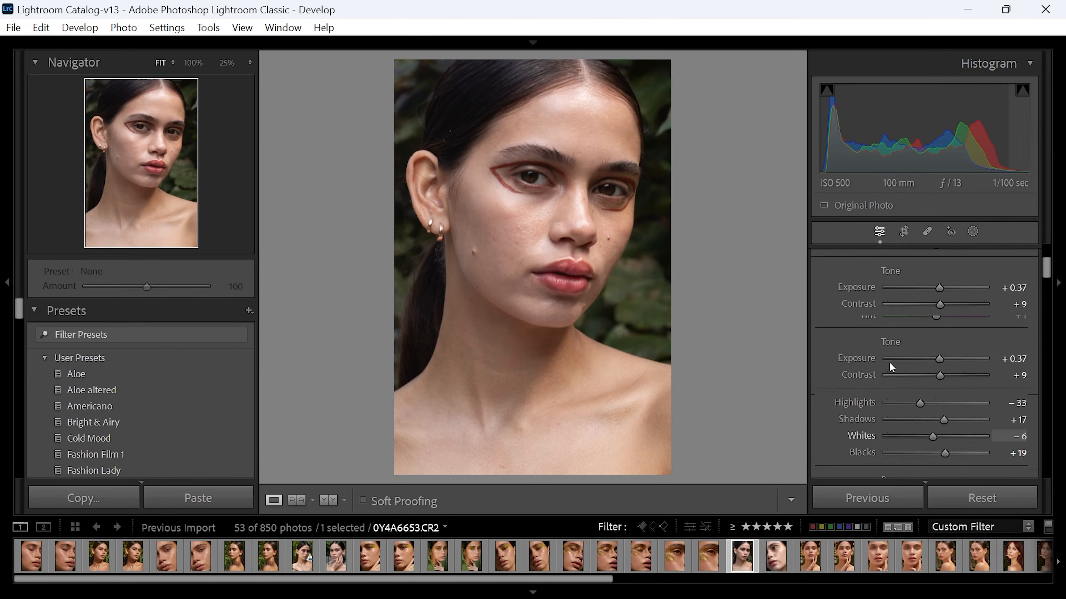
# Step: Test stronger and weaker Clarity on the portrait and settle on +28
pyautogui.scroll(-5, 891, 367)
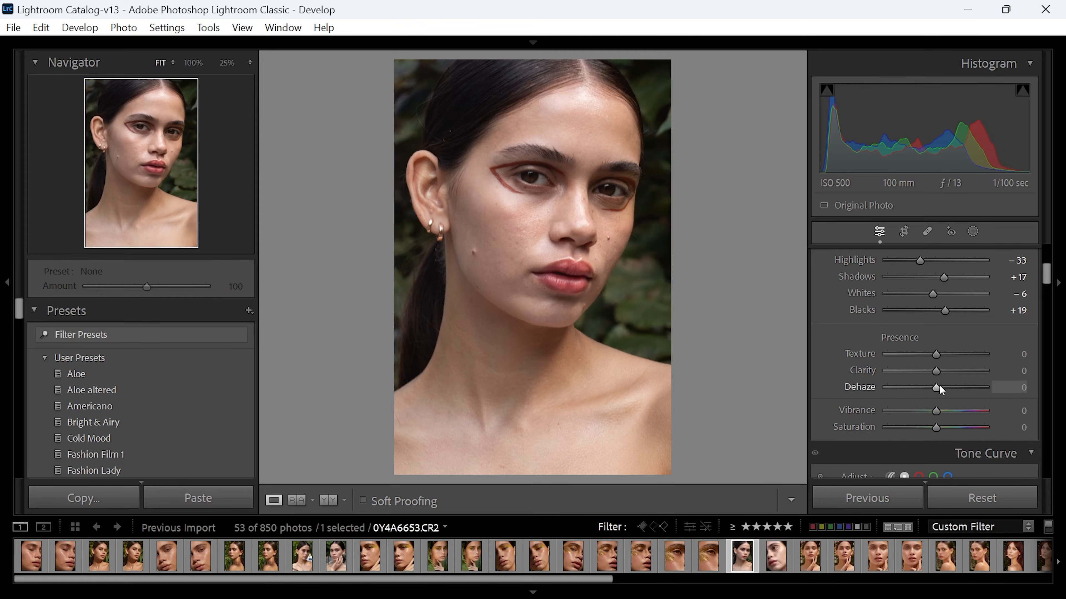
pyautogui.click(227, 63)
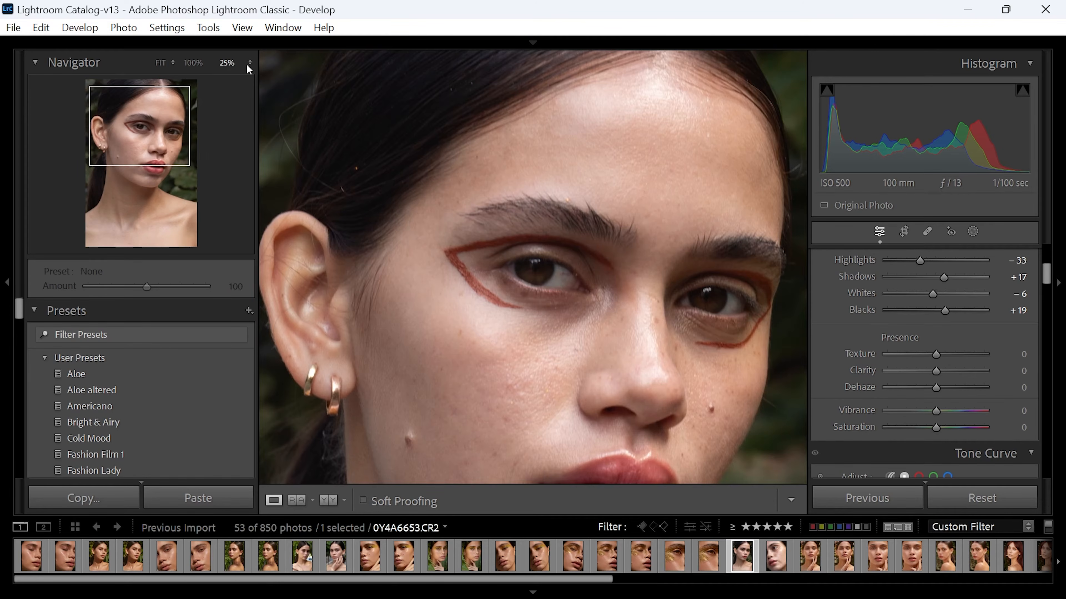
pyautogui.moveTo(581, 356); pyautogui.dragTo(578, 305)
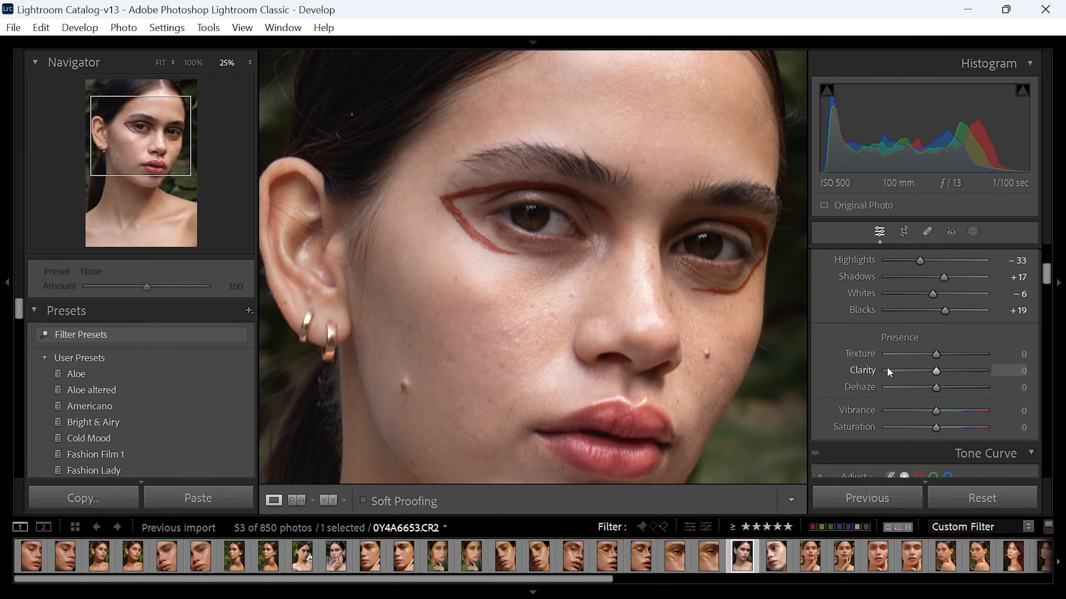
pyautogui.moveTo(937, 371); pyautogui.dragTo(965, 371)
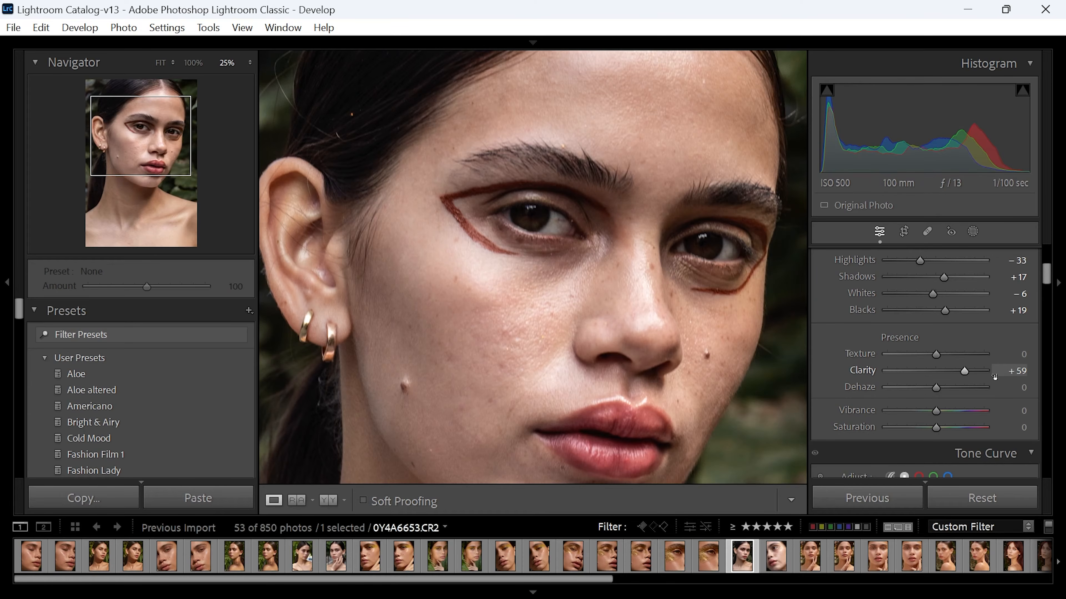
pyautogui.click(938, 370)
pyautogui.click(960, 370)
pyautogui.click(964, 366)
pyautogui.click(932, 369)
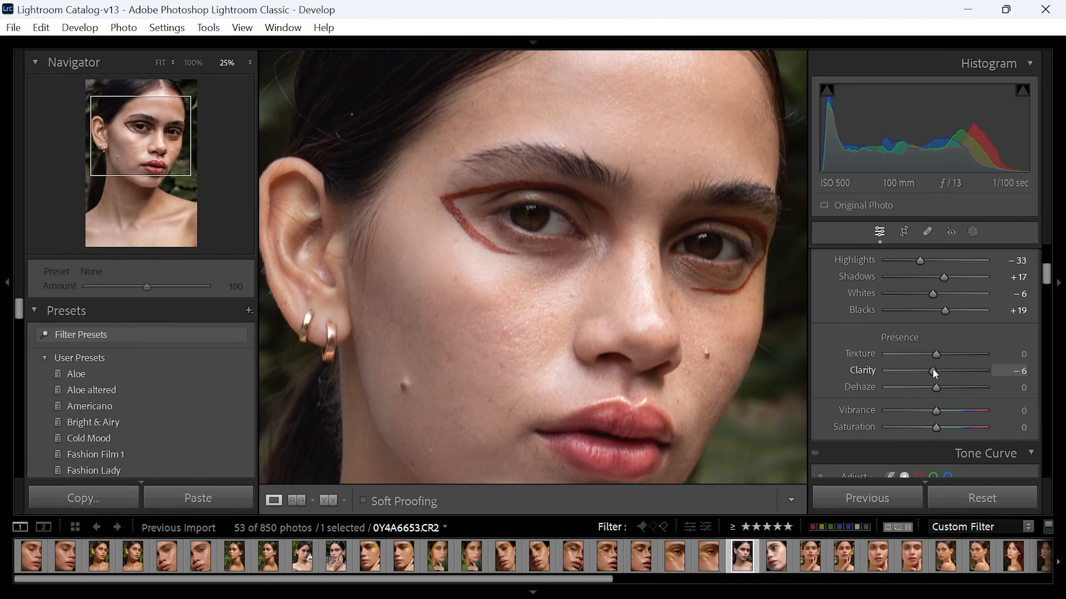
pyautogui.moveTo(933, 370); pyautogui.dragTo(957, 369)
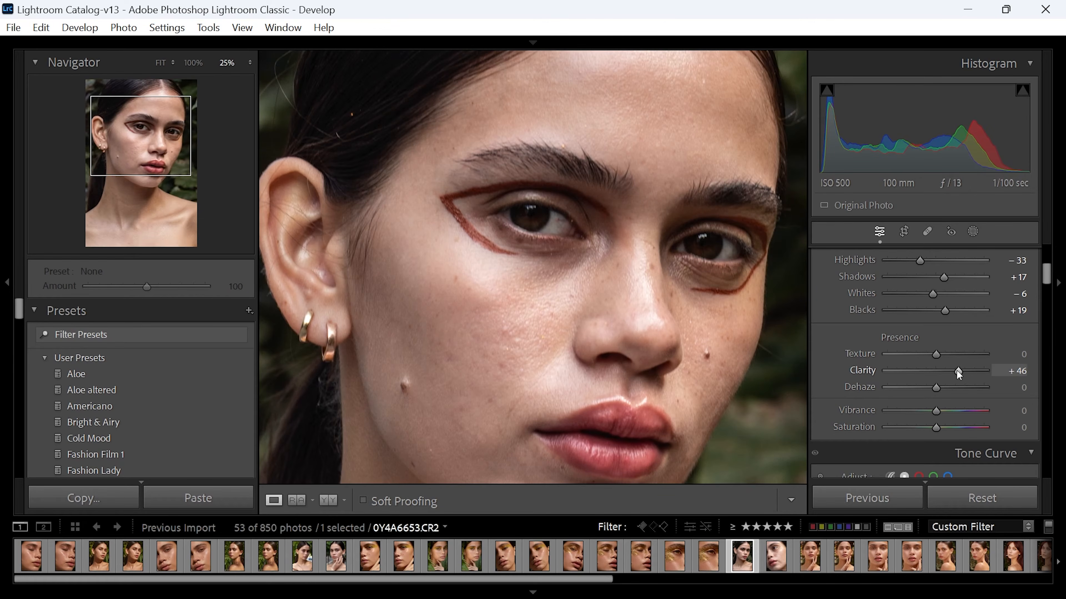
pyautogui.moveTo(957, 371); pyautogui.dragTo(950, 371)
pyautogui.scroll(-1, 1020, 372)
# Step: Compare the face before and after the Clarity adjustment several times
pyautogui.press('\\')
pyautogui.press('\\')
pyautogui.press('\\')
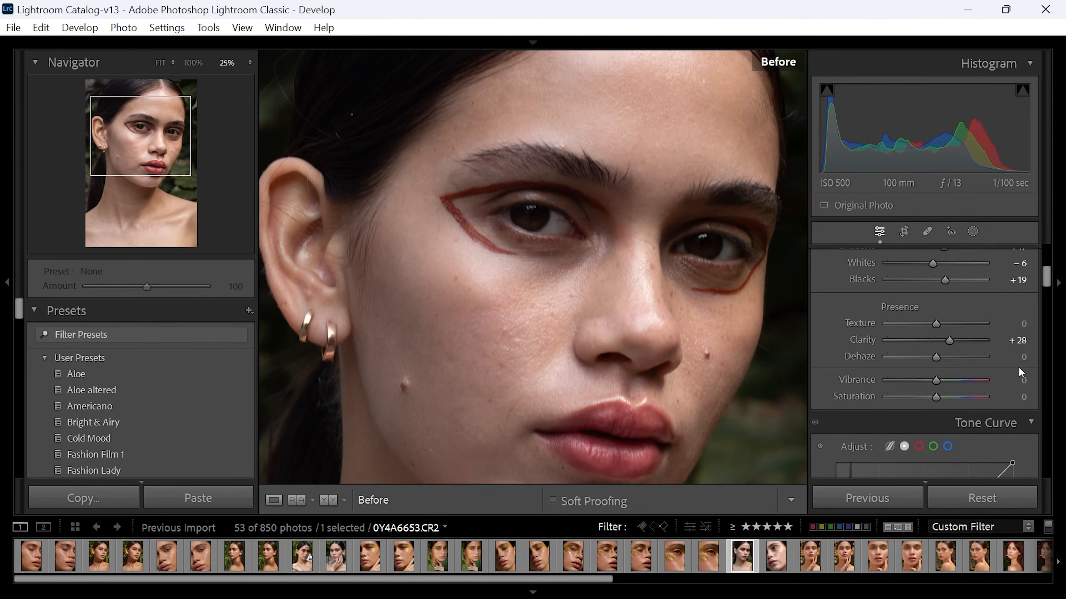
pyautogui.press('\\')
pyautogui.press('\\')
pyautogui.press('\\')
pyautogui.press('\\')
pyautogui.press('\\')
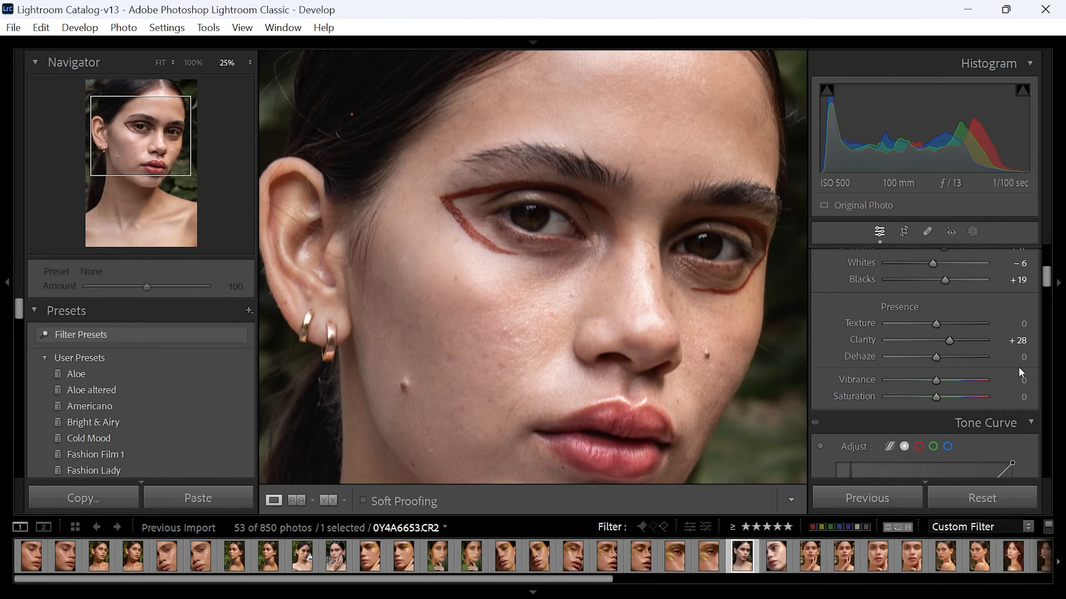
pyautogui.press('\\')
pyautogui.press('\\')
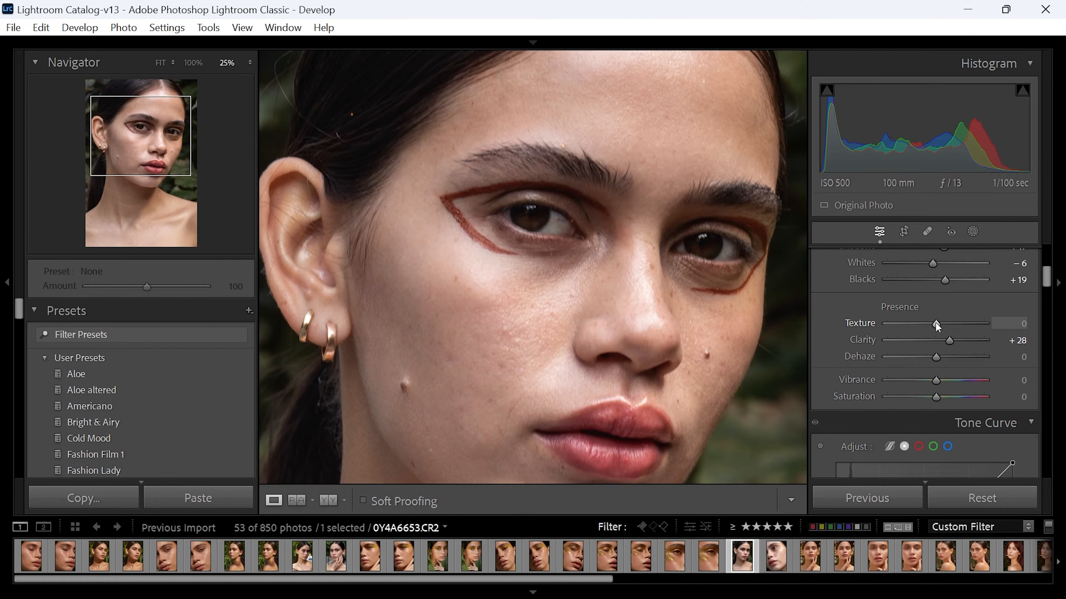
# Step: Set Texture to +25 and compare the face with its before version
pyautogui.moveTo(935, 323); pyautogui.dragTo(981, 321)
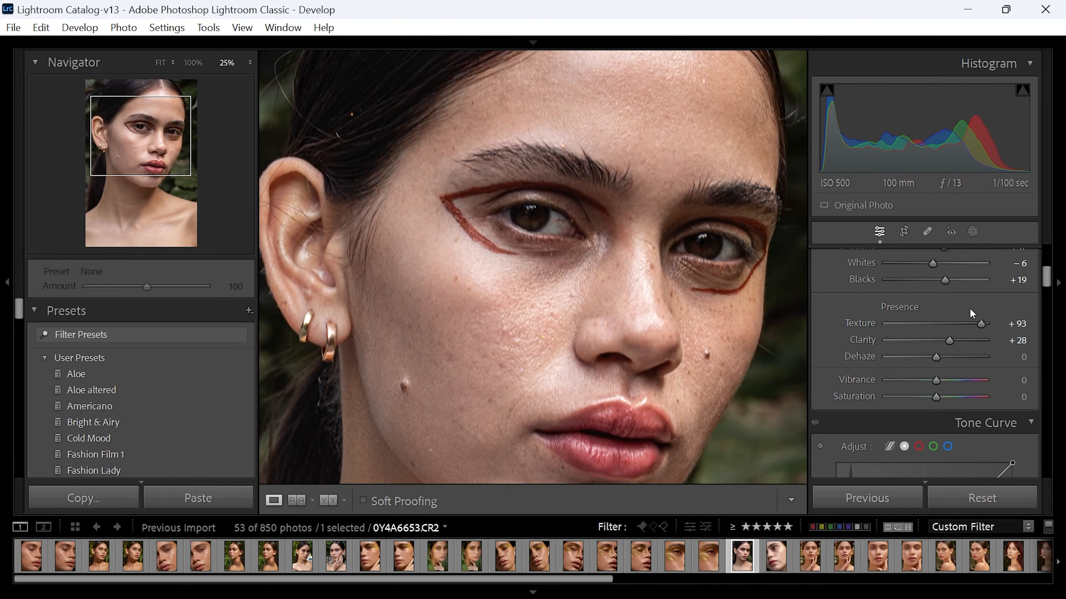
pyautogui.moveTo(981, 322); pyautogui.dragTo(950, 327)
pyautogui.press('\\')
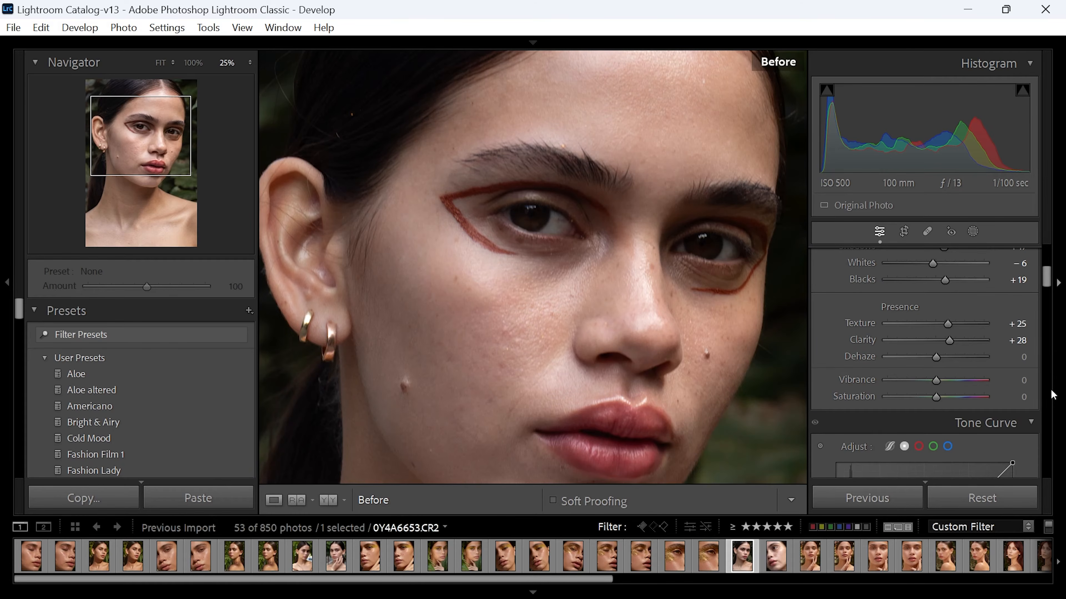
pyautogui.press('\\')
pyautogui.press('\\')
pyautogui.press('\\')
pyautogui.press('\\')
pyautogui.press('\\')
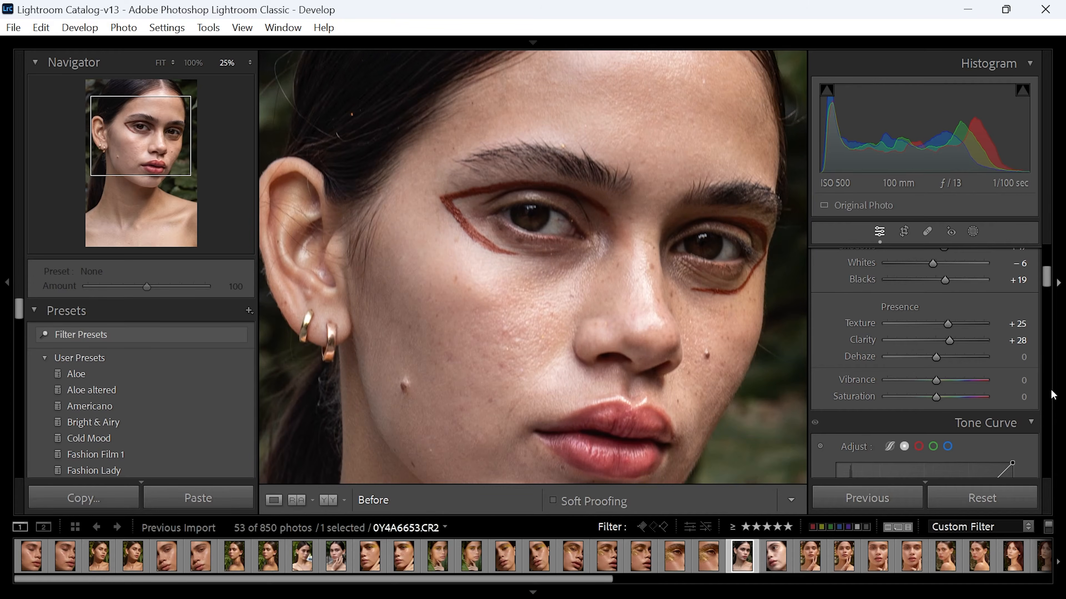
pyautogui.press('\\')
pyautogui.press('\\')
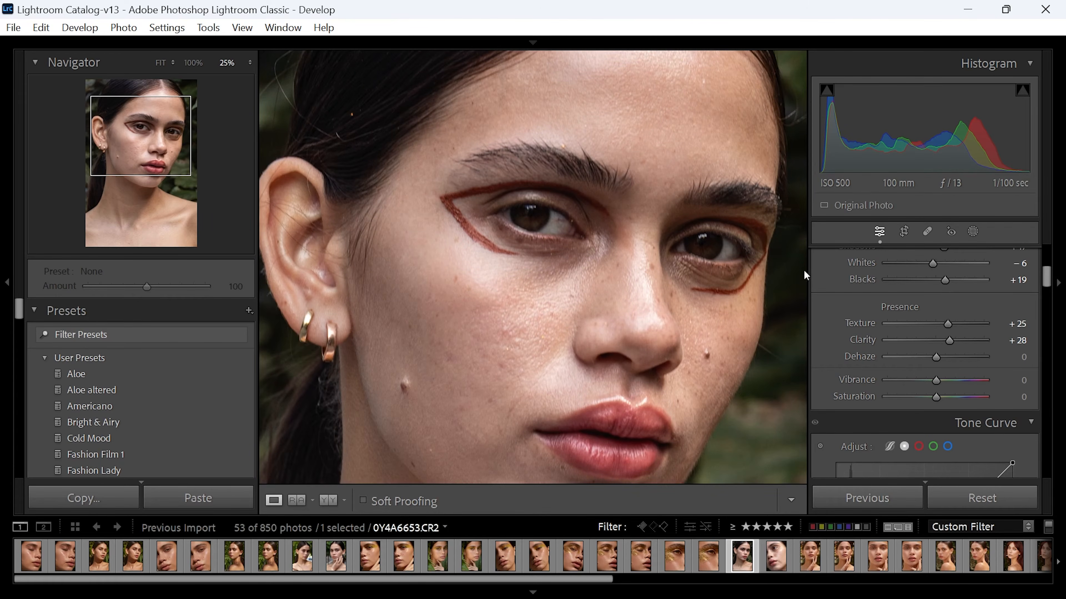
# Step: Examine the eye at 100% and compare it with its before version
pyautogui.click(531, 205)
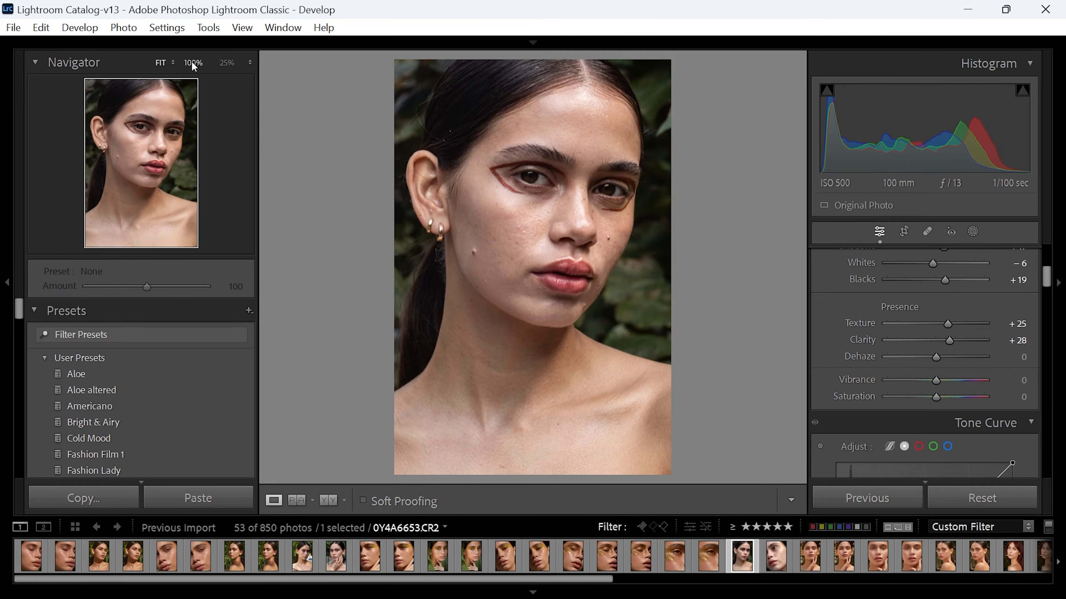
pyautogui.click(192, 62)
pyautogui.moveTo(597, 122); pyautogui.dragTo(637, 357)
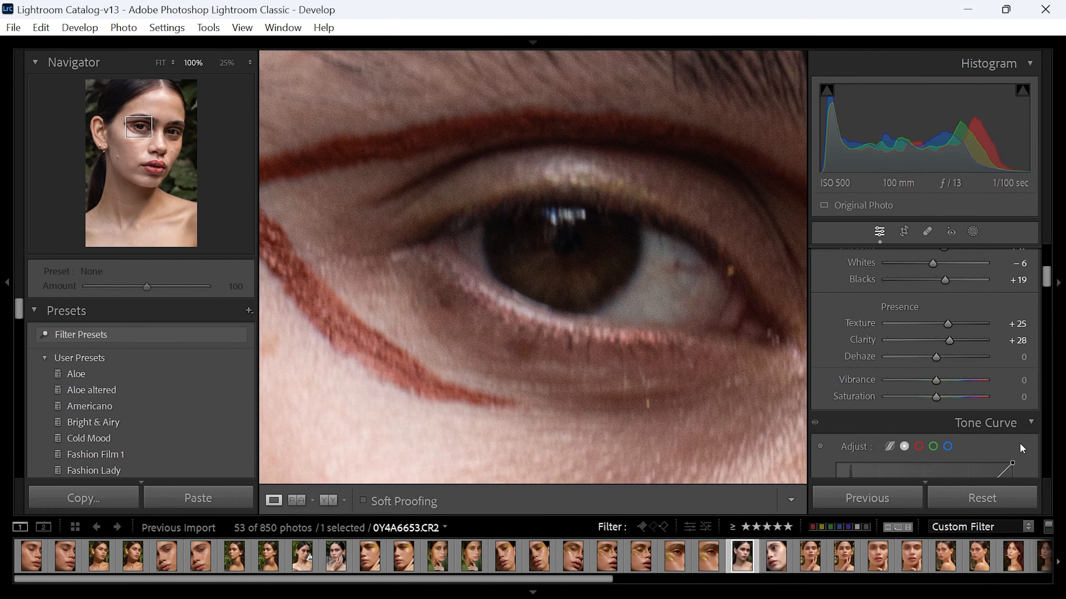
pyautogui.press('\\')
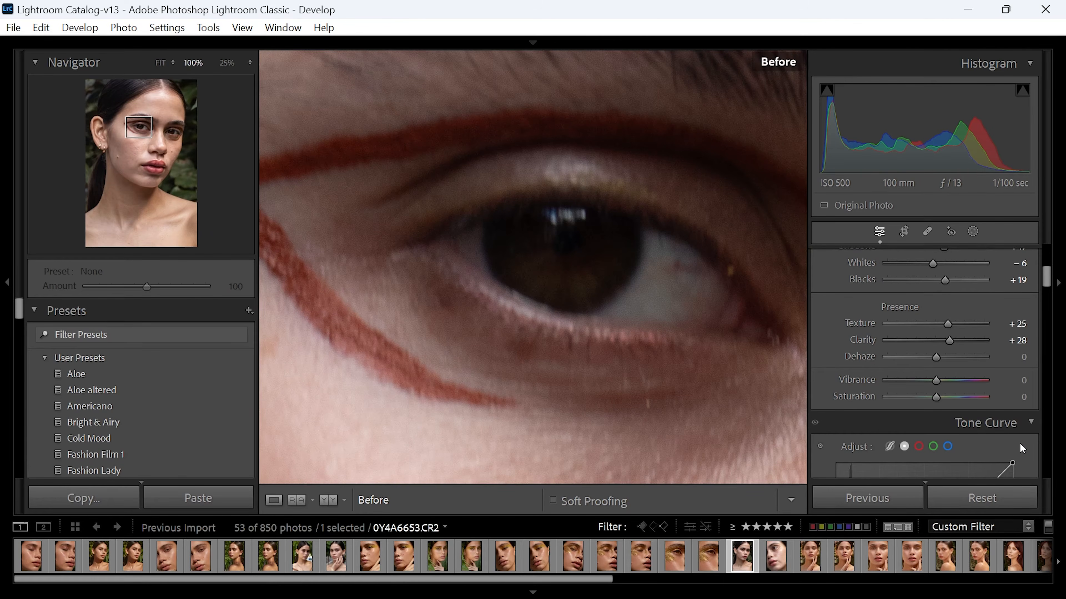
pyautogui.press('\\')
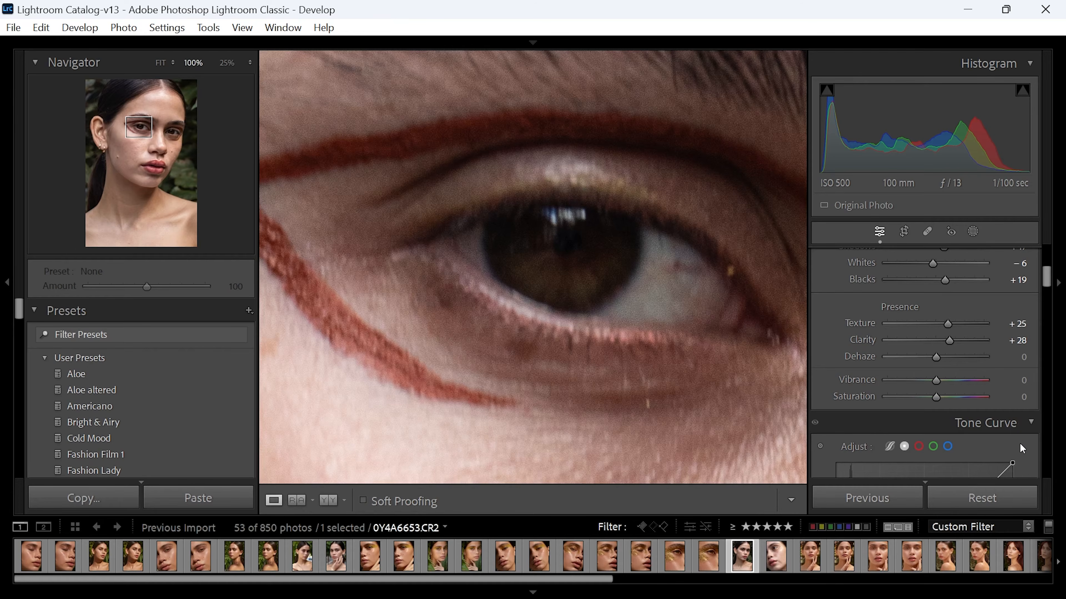
# Step: Try a slight Dehaze of +2 on the portrait and return it to 0
pyautogui.moveTo(940, 356); pyautogui.dragTo(942, 363)
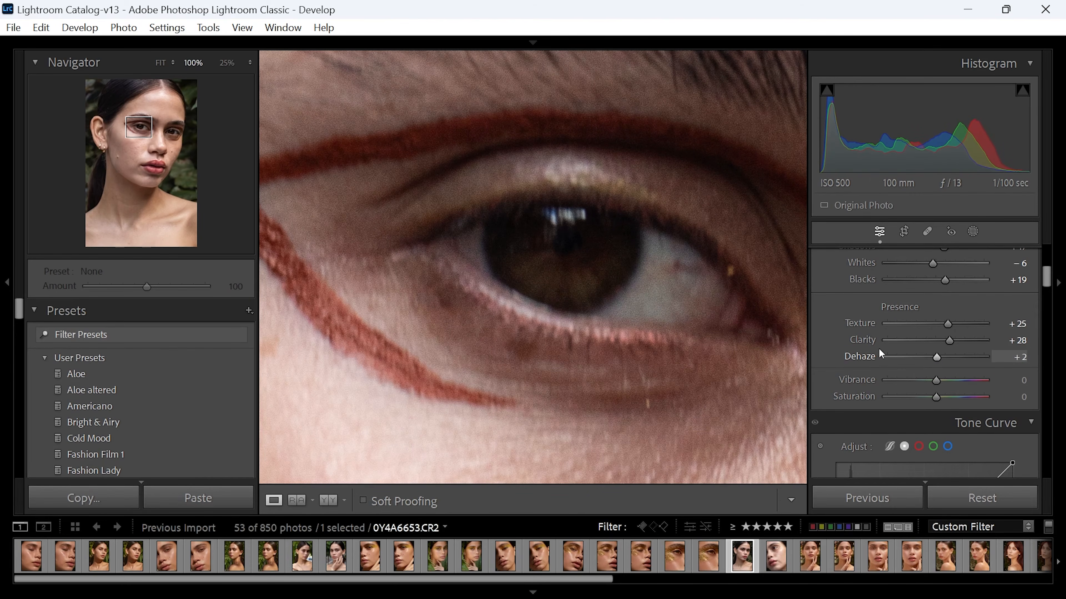
pyautogui.click(226, 63)
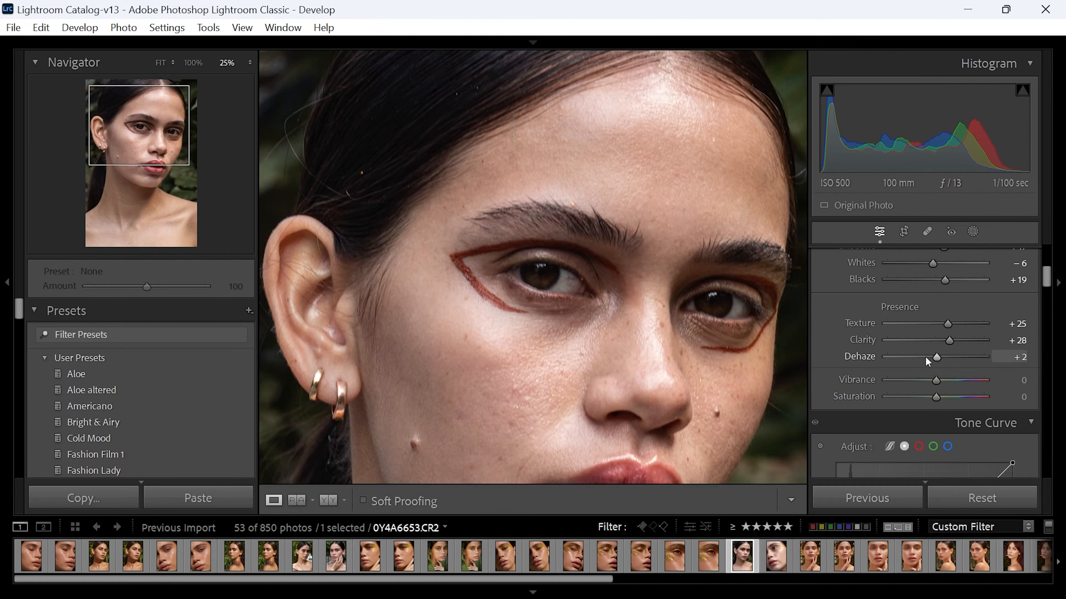
pyautogui.moveTo(937, 357); pyautogui.dragTo(936, 357)
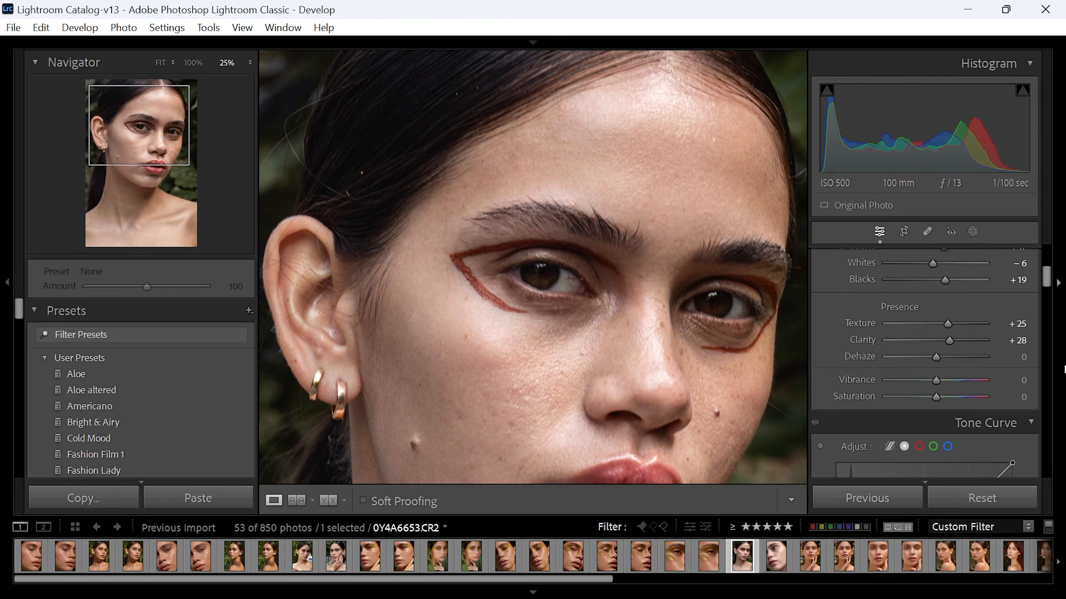
# Step: Set the Sharpening Amount to 75 and Radius to 2.2, checking the effect on the eye and face
pyautogui.scroll(-12, 978, 353)
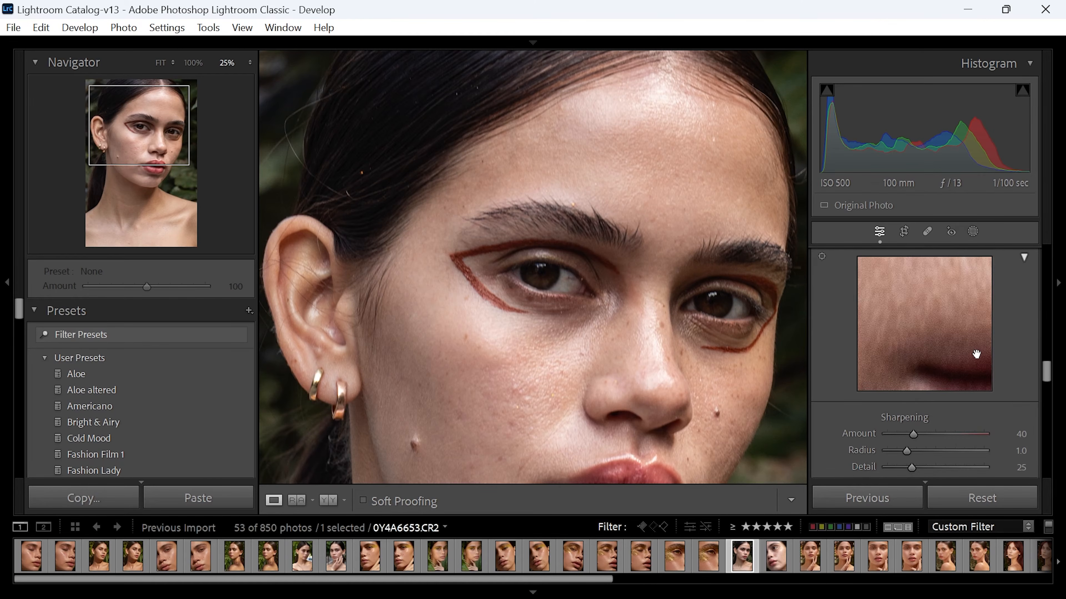
pyautogui.scroll(-2, 976, 354)
pyautogui.click(192, 63)
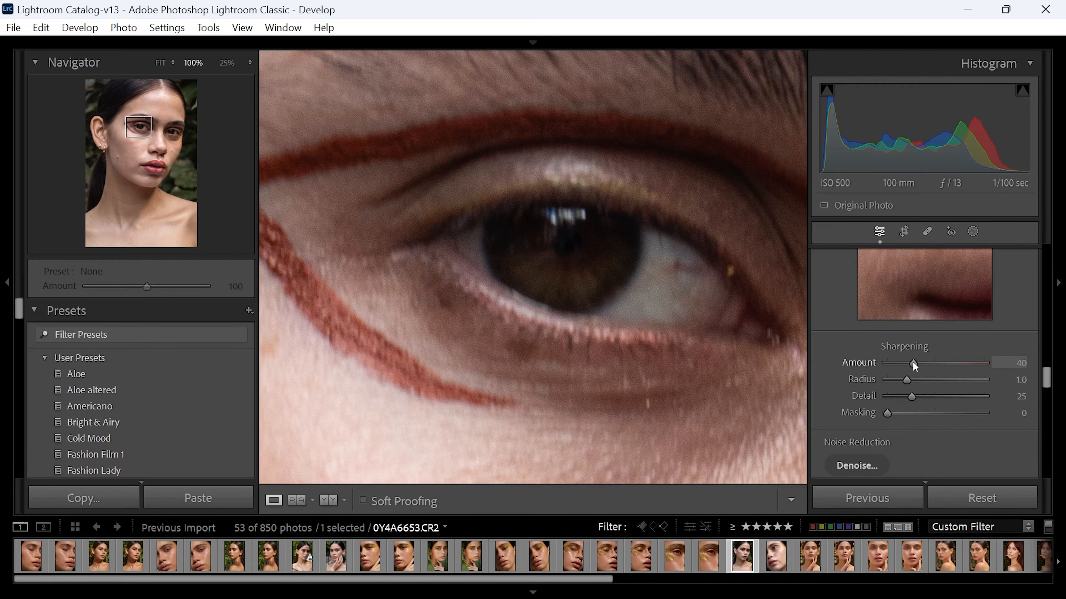
pyautogui.moveTo(913, 361); pyautogui.dragTo(969, 380)
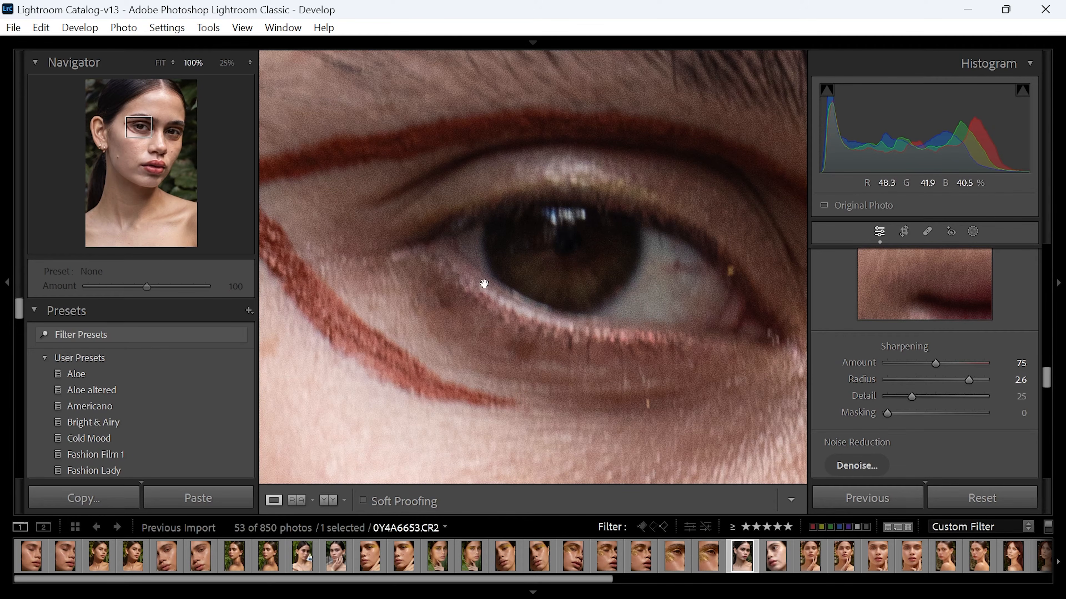
pyautogui.moveTo(969, 380)
pyautogui.mouseDown()
pyautogui.moveTo(901, 379)
pyautogui.moveTo(953, 379)
pyautogui.mouseUp()
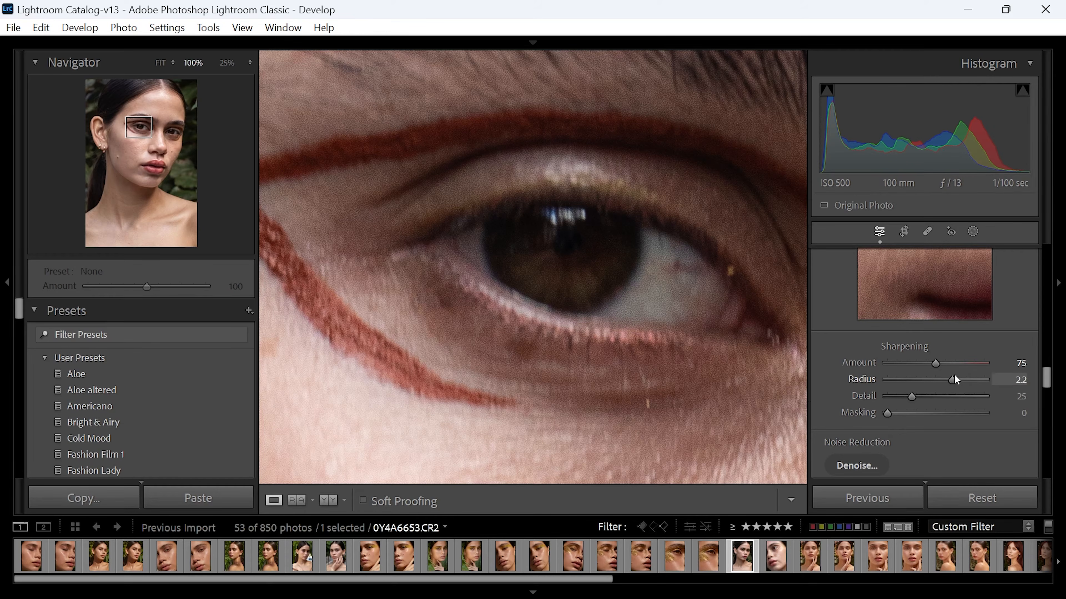
pyautogui.scroll(-4, 580, 210)
pyautogui.scroll(12, 435, 205)
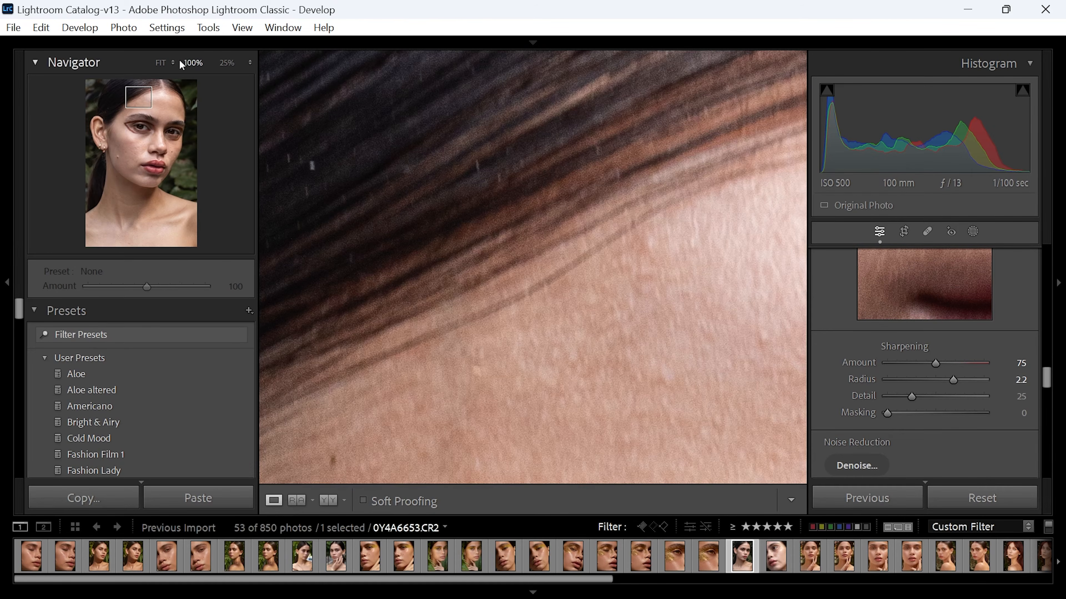
pyautogui.click(226, 63)
pyautogui.scroll(-3, 643, 305)
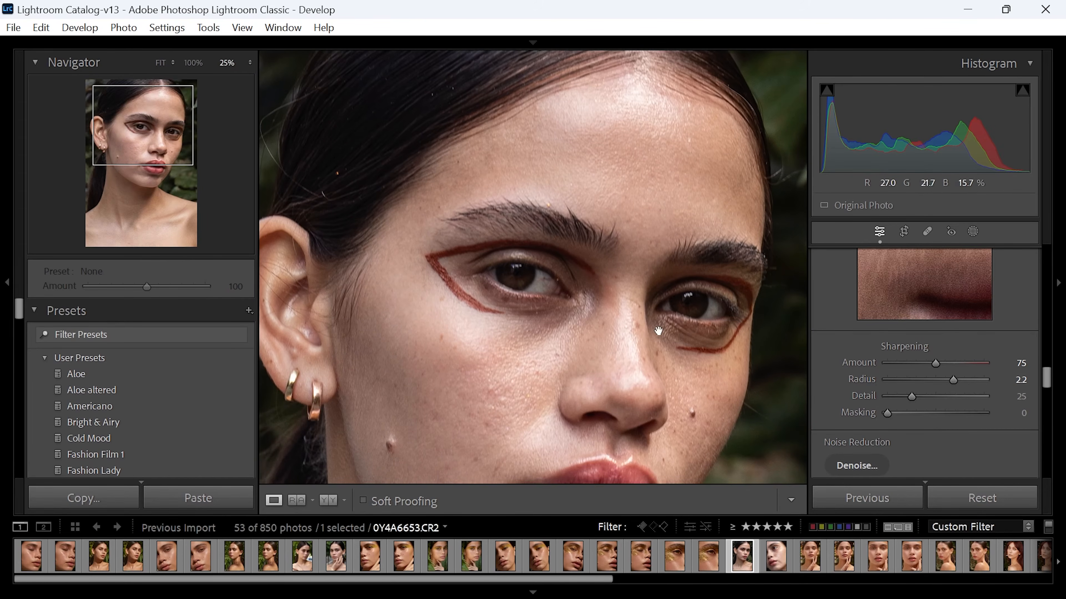
# Step: Reduce the Sharpening Amount to 57
pyautogui.scroll(-2, 658, 331)
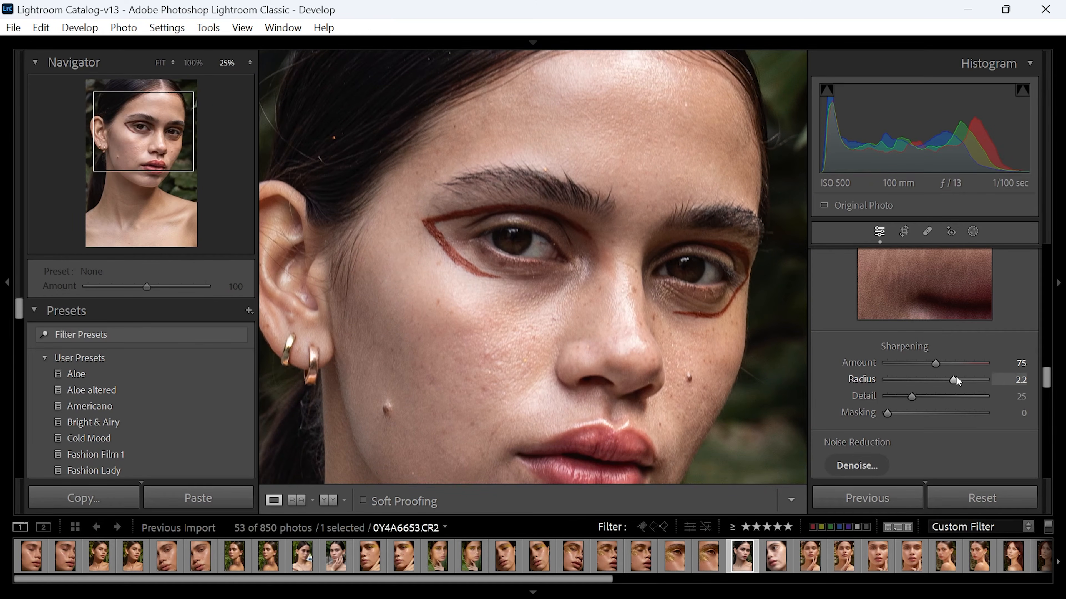
pyautogui.moveTo(936, 364); pyautogui.dragTo(927, 363)
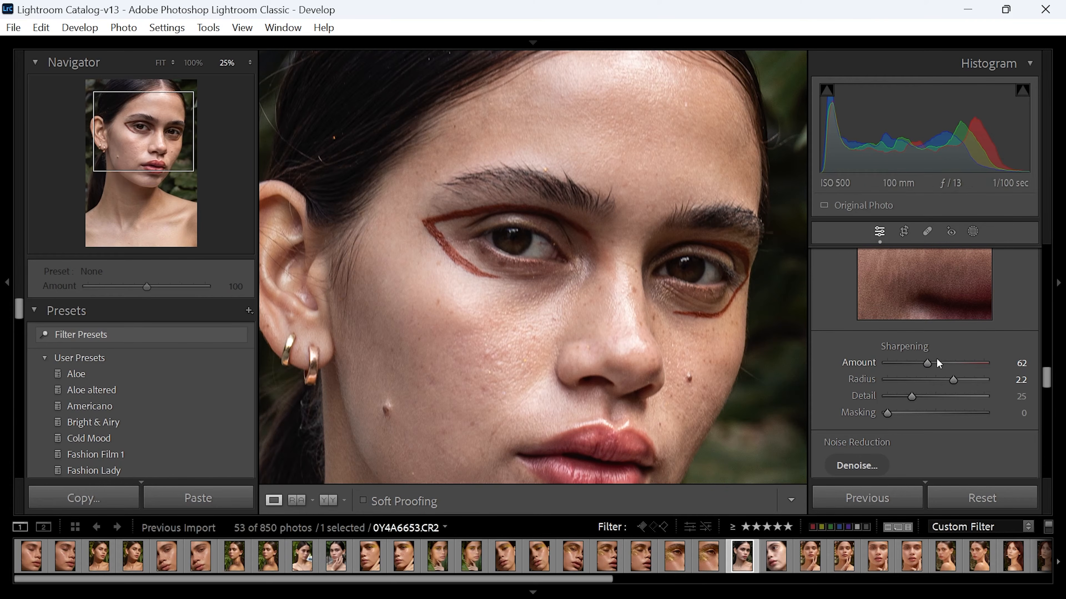
pyautogui.moveTo(928, 361); pyautogui.dragTo(924, 361)
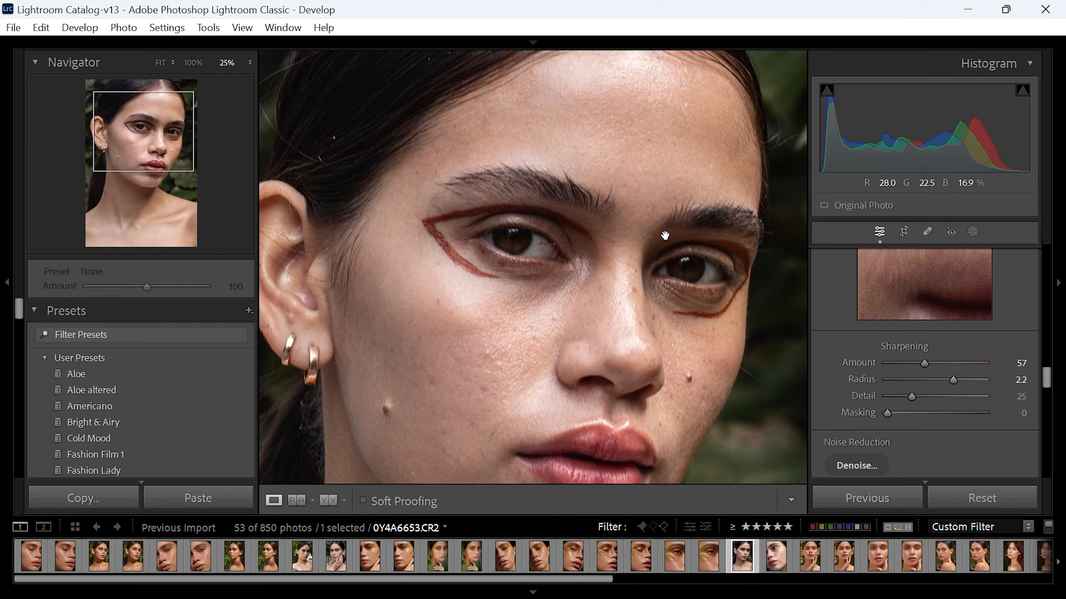
# Step: Set the Sharpening Detail to 60, checking the effect on the eye at 100%
pyautogui.click(931, 396)
pyautogui.click(561, 287)
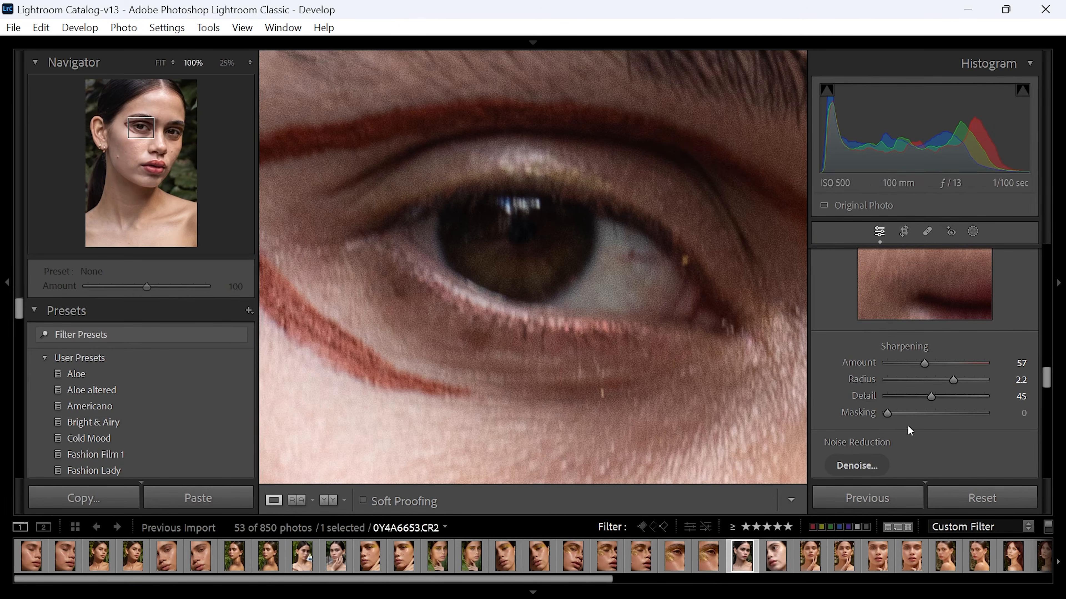
pyautogui.click(942, 397)
pyautogui.moveTo(942, 397)
pyautogui.mouseDown()
pyautogui.moveTo(977, 396)
pyautogui.moveTo(934, 392)
pyautogui.moveTo(972, 392)
pyautogui.moveTo(946, 392)
pyautogui.mouseUp()
# Step: Try a manual Luminance noise reduction of 9 on the eye area and return it to 0
pyautogui.scroll(-2, 1015, 397)
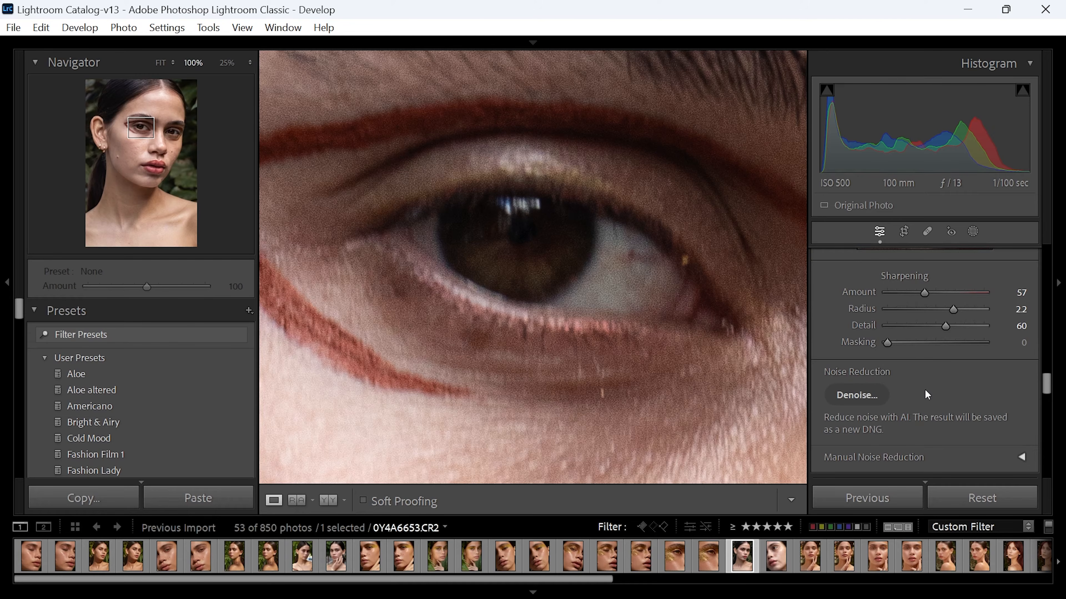
pyautogui.scroll(-2, 926, 394)
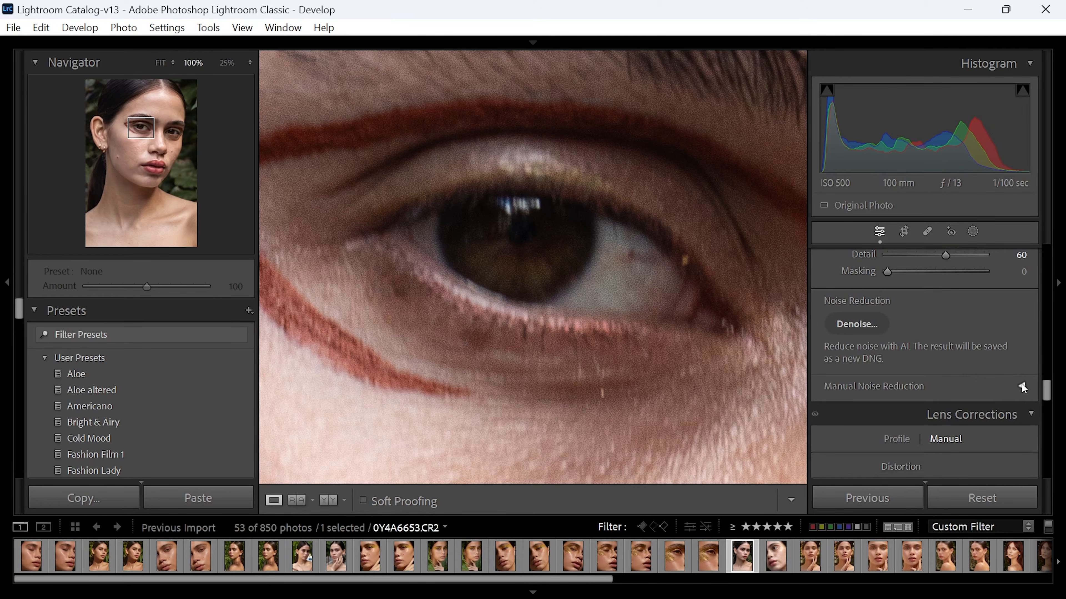
pyautogui.click(1022, 384)
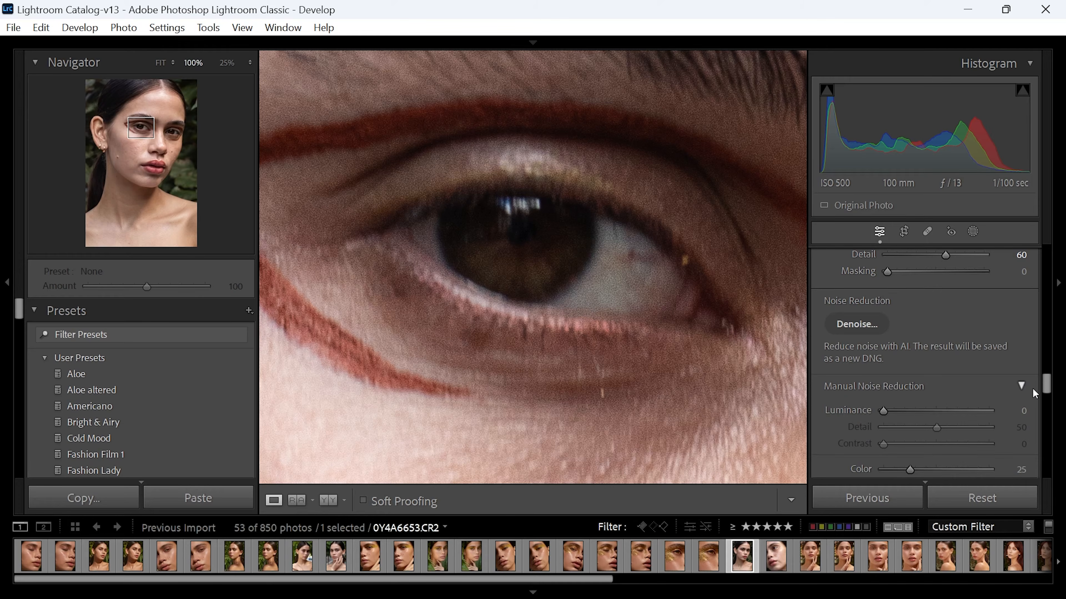
pyautogui.moveTo(1046, 383); pyautogui.dragTo(1048, 391)
pyautogui.moveTo(883, 323); pyautogui.dragTo(894, 321)
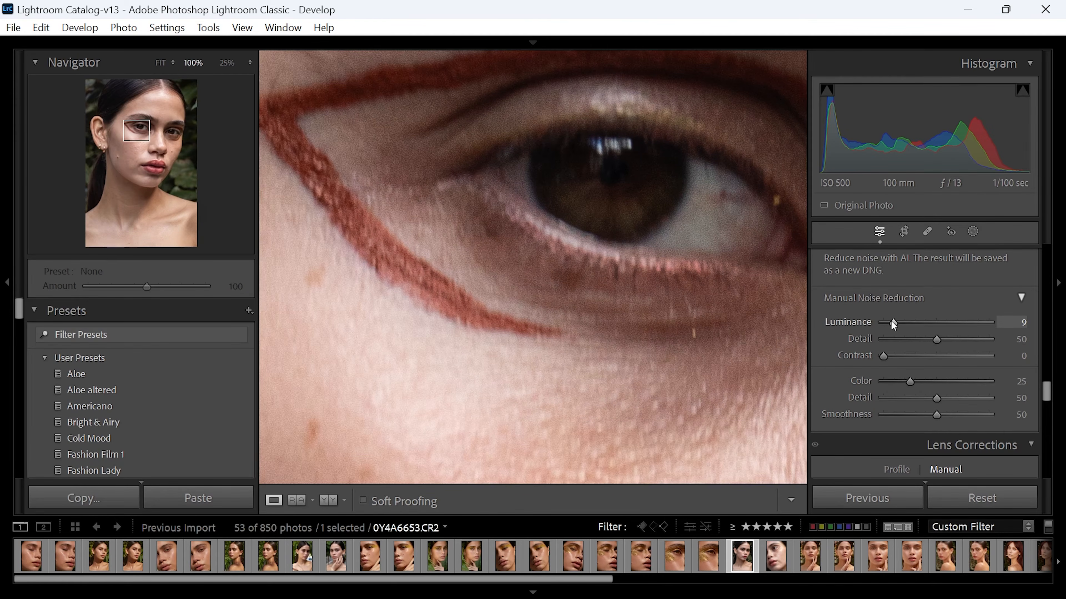
pyautogui.doubleClick(891, 322)
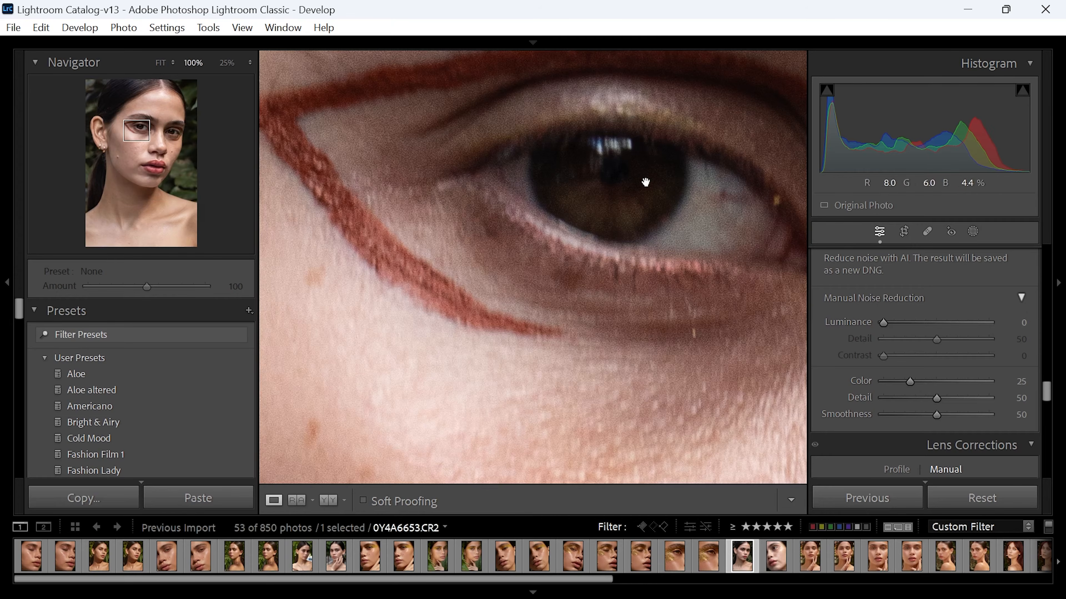
# Step: Compare the whole sharpened portrait with its before version
pyautogui.click(658, 290)
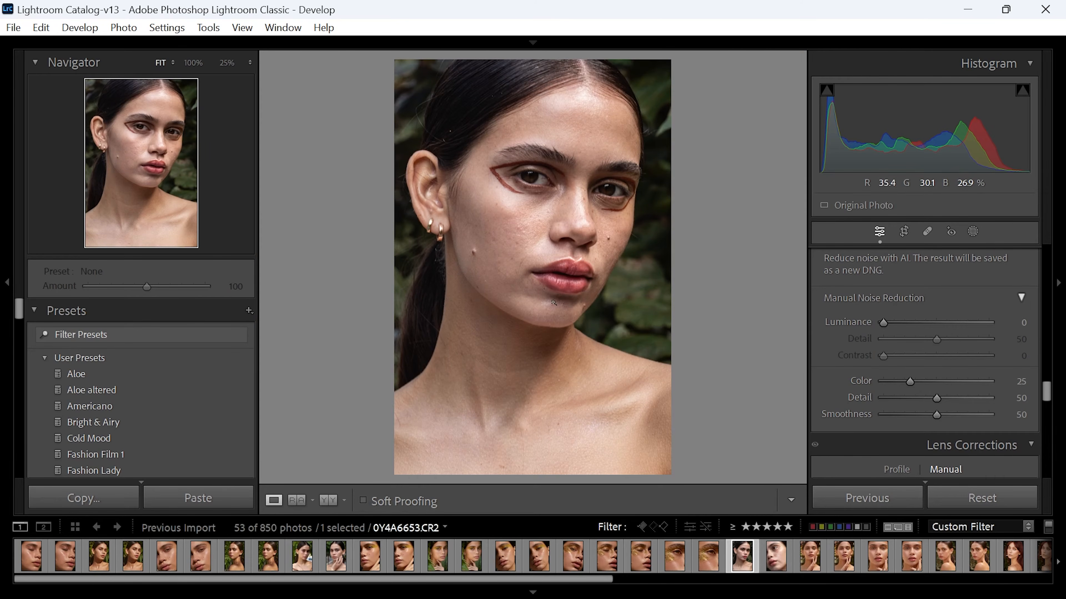
pyautogui.scroll(5, 1022, 484)
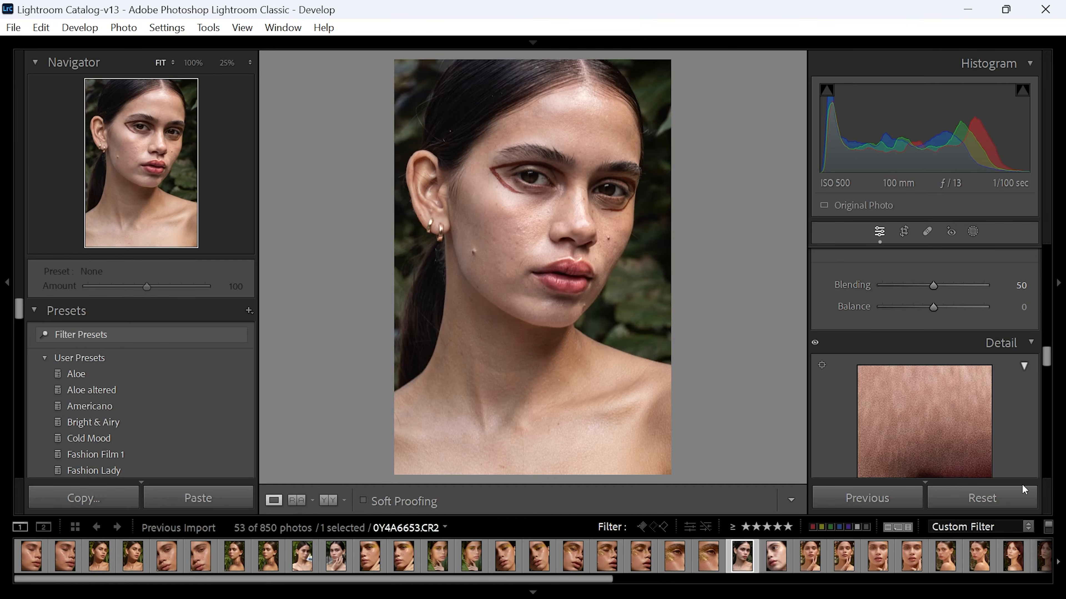
pyautogui.press('\\')
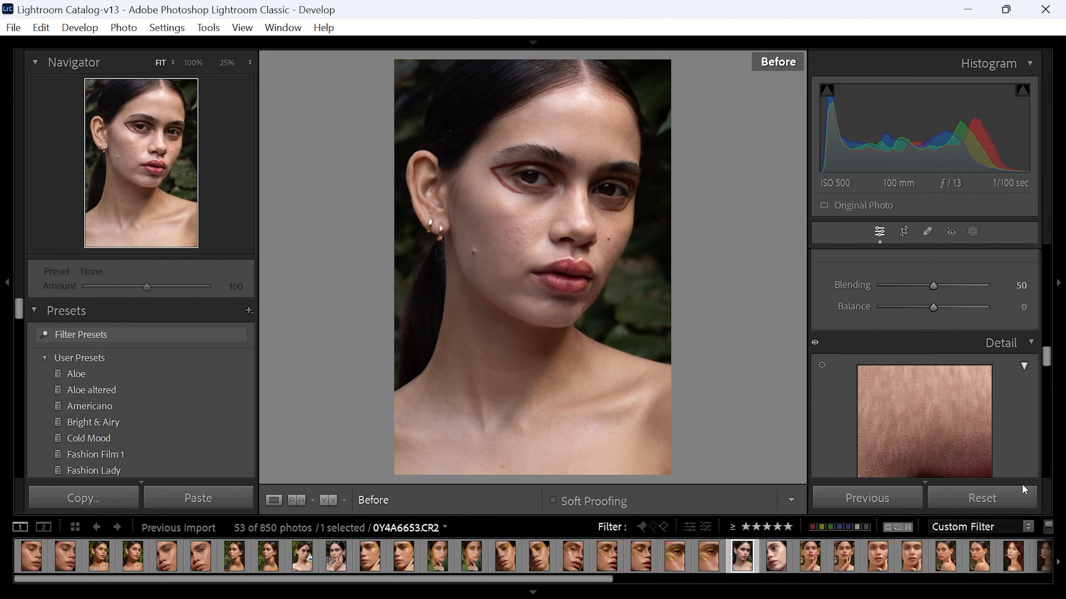
pyautogui.press('\\')
pyautogui.press('\\')
pyautogui.press('\\')
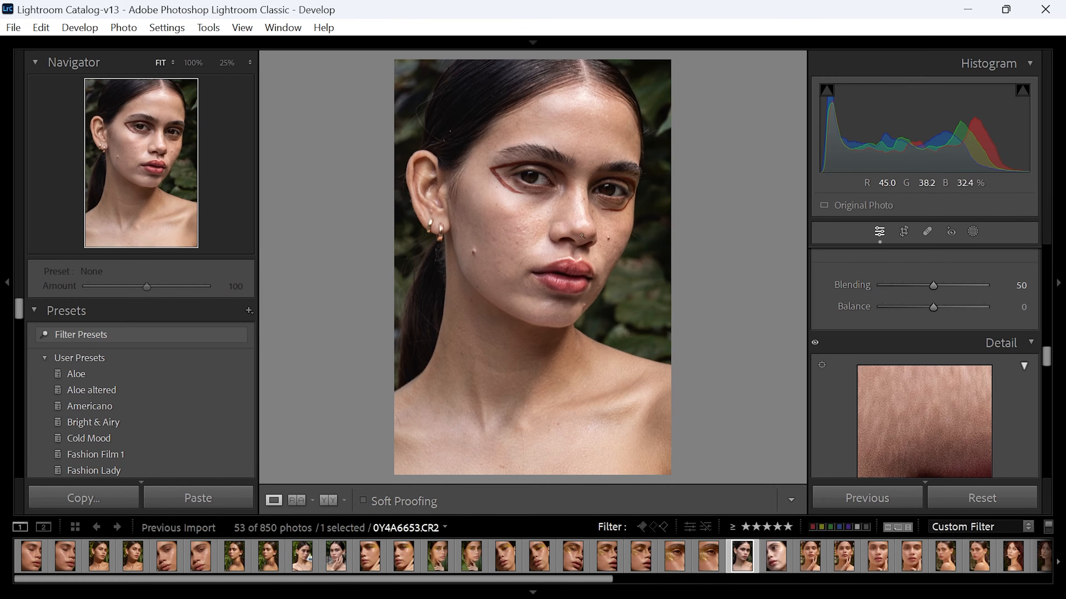
# Step: Examine the sharpened eye at 100% and toggle between its before and after versions
pyautogui.click(528, 172)
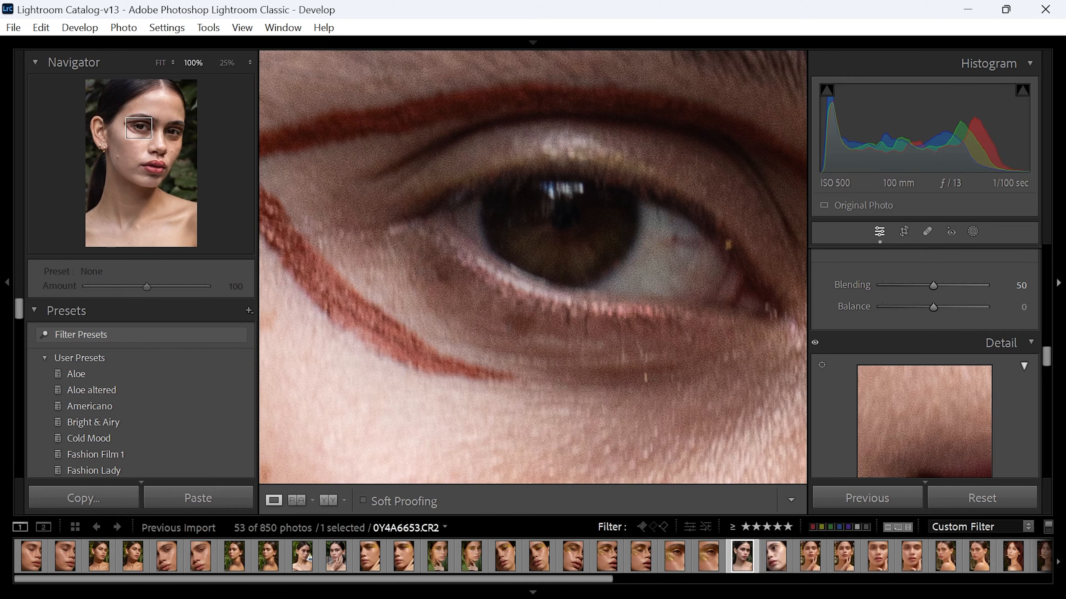
pyautogui.press('\\')
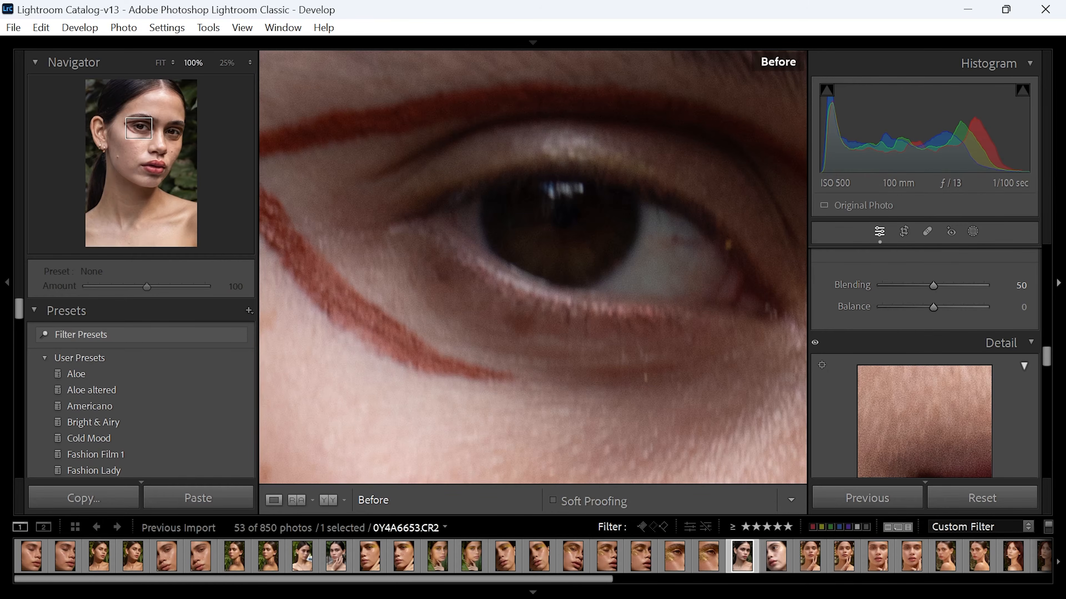
pyautogui.press('\\')
pyautogui.press('\\')
pyautogui.press('\\')
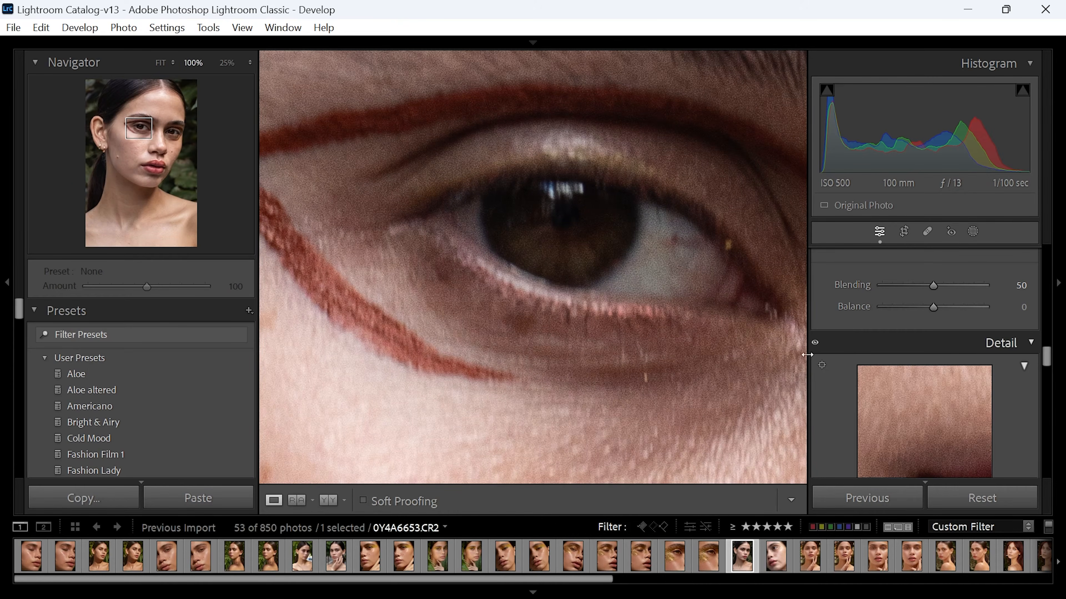
# Step: Compare the before and after versions of the full portrait and of the face at 25%, checking skin and facial detail
pyautogui.click(668, 174)
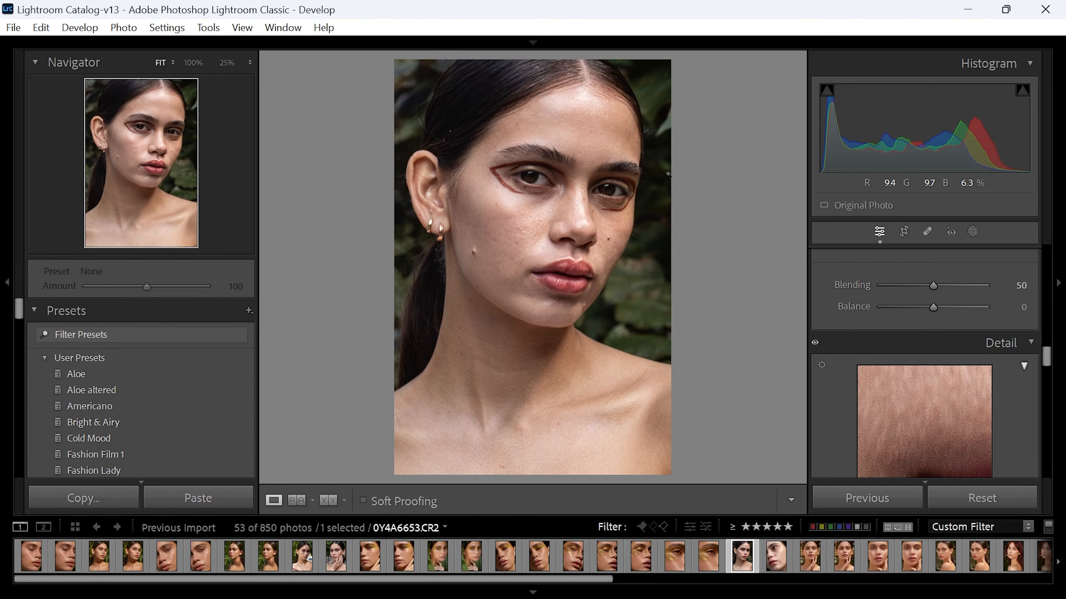
pyautogui.press('\\')
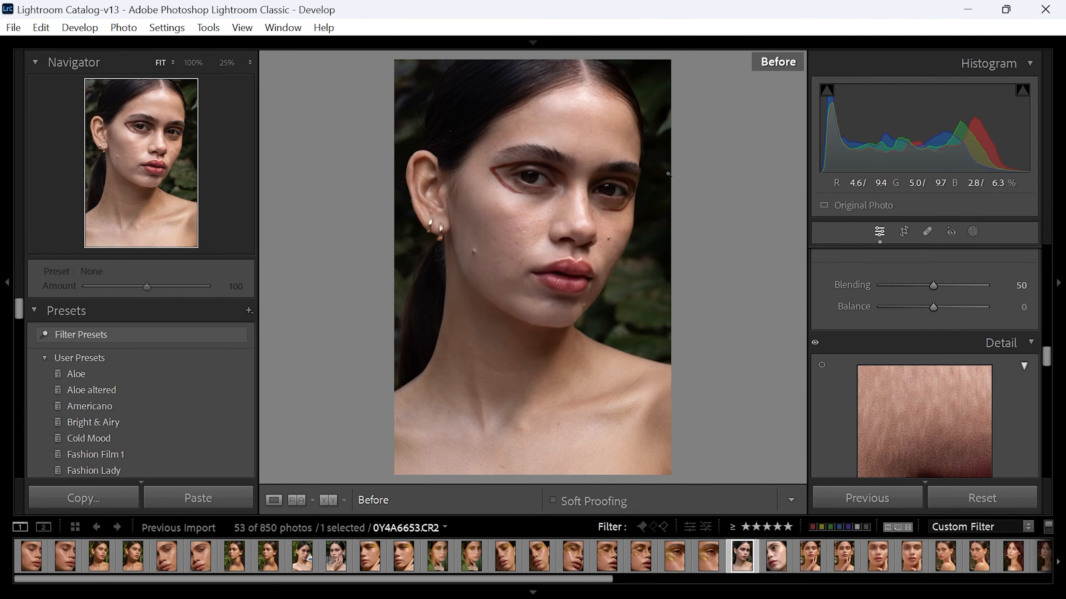
pyautogui.press('\\')
pyautogui.click(226, 62)
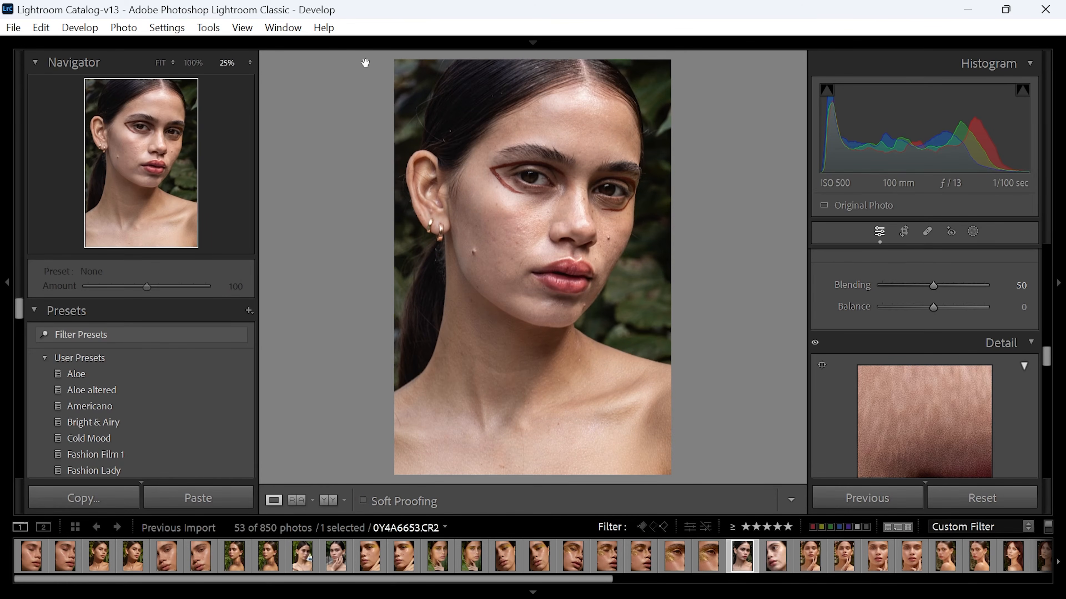
pyautogui.moveTo(655, 320); pyautogui.dragTo(616, 222)
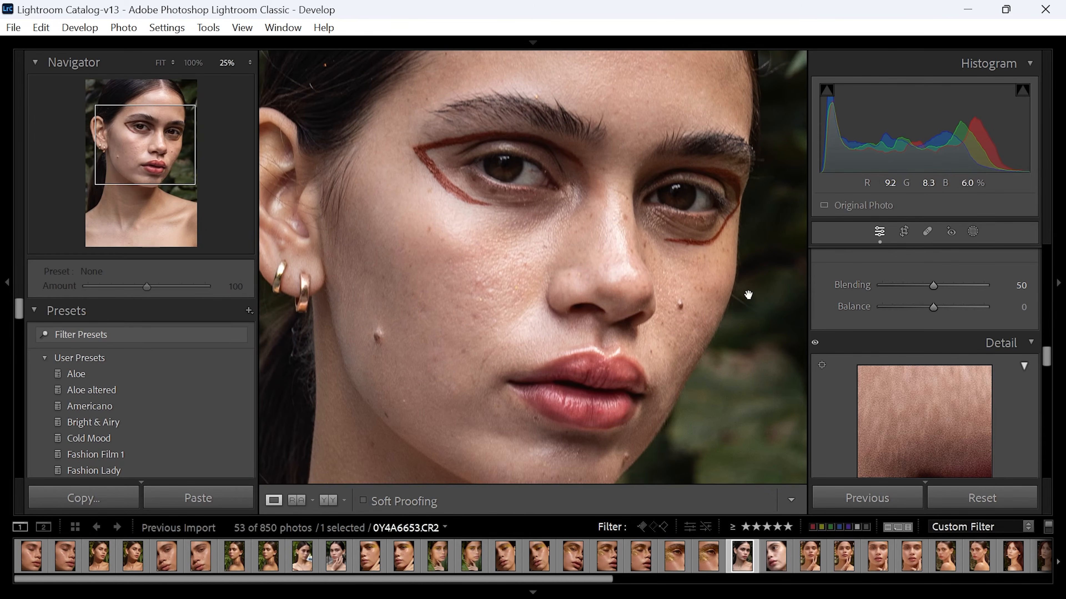
pyautogui.press('\\')
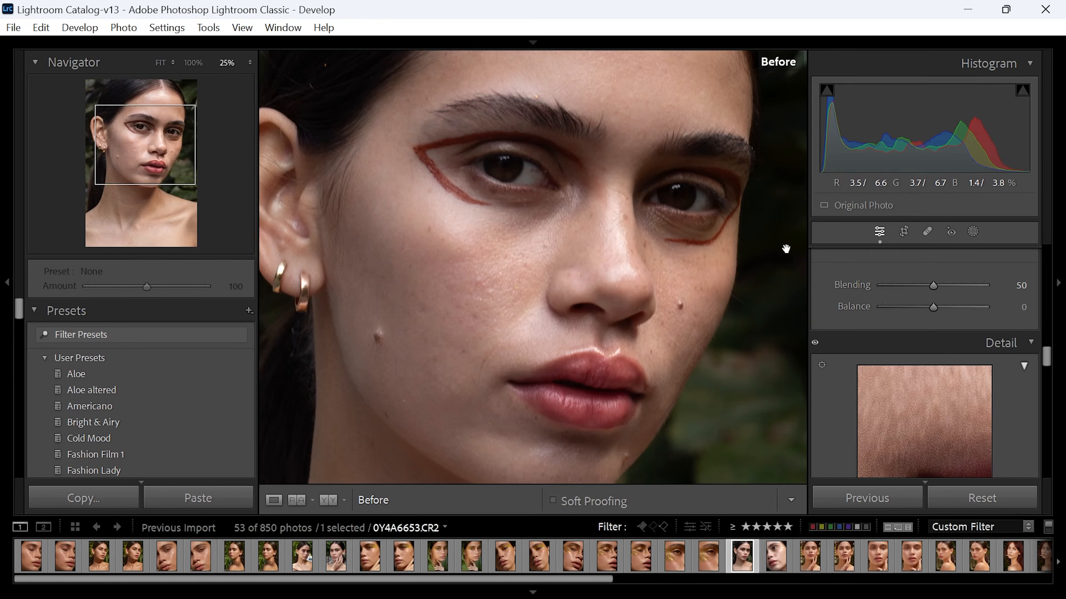
pyautogui.press('\\')
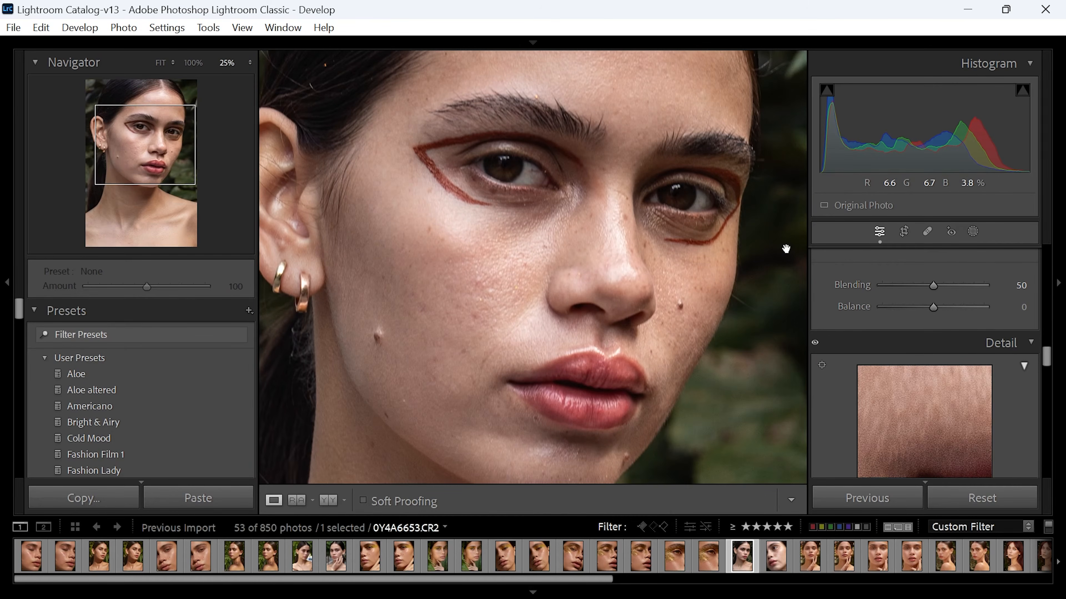
pyautogui.press('\\')
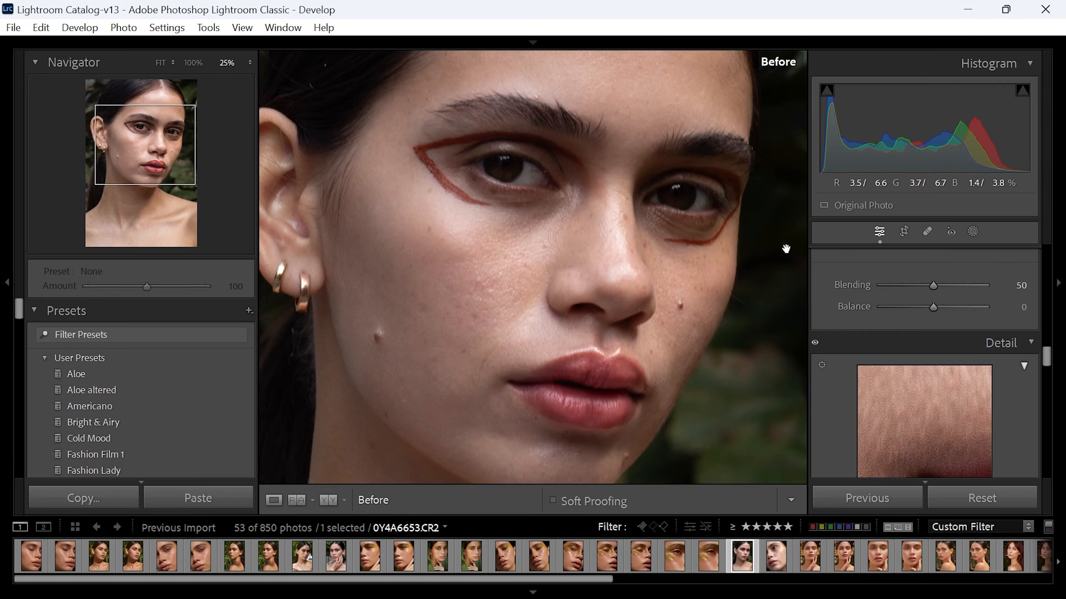
pyautogui.press('\\')
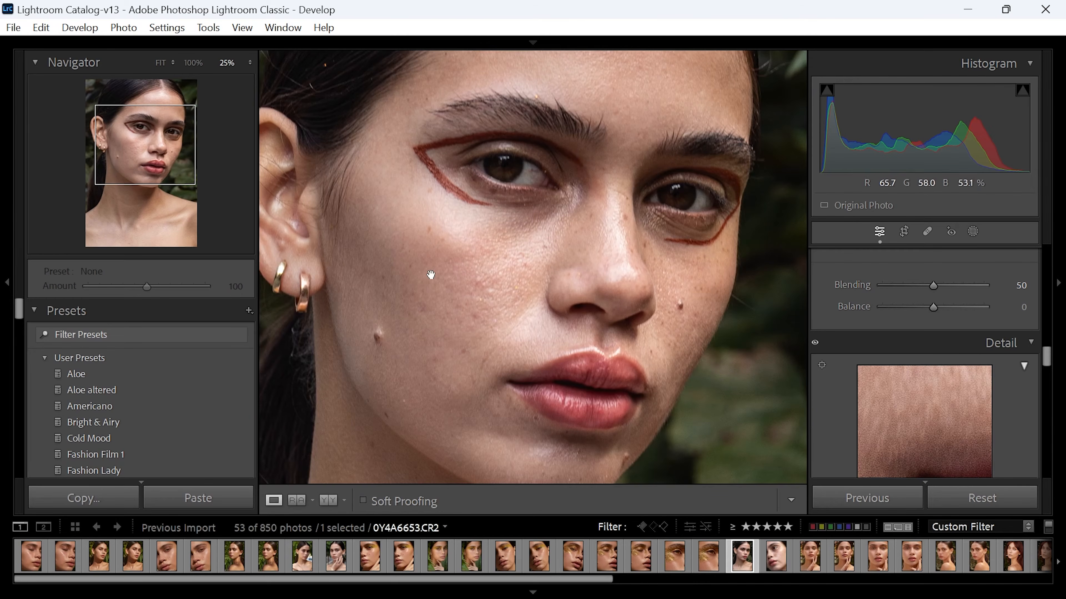
pyautogui.press('\\')
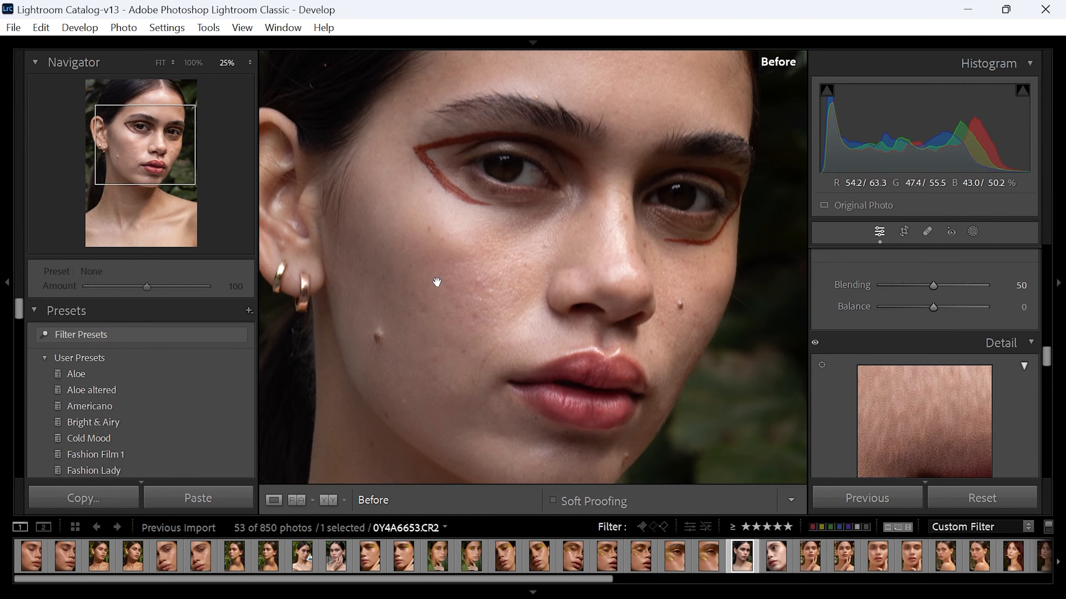
pyautogui.press('\\')
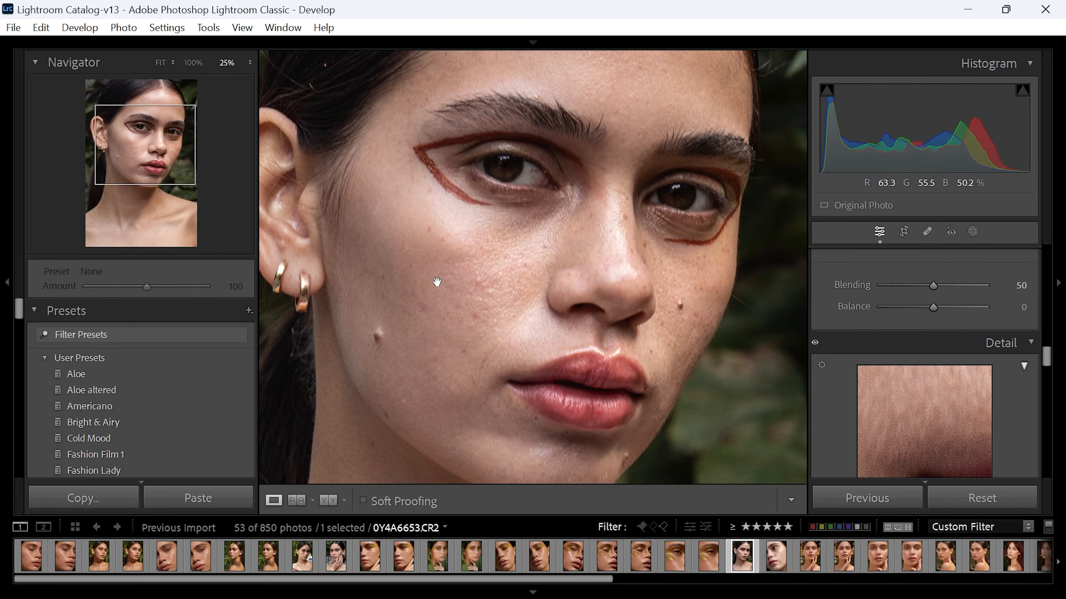
pyautogui.press('\\')
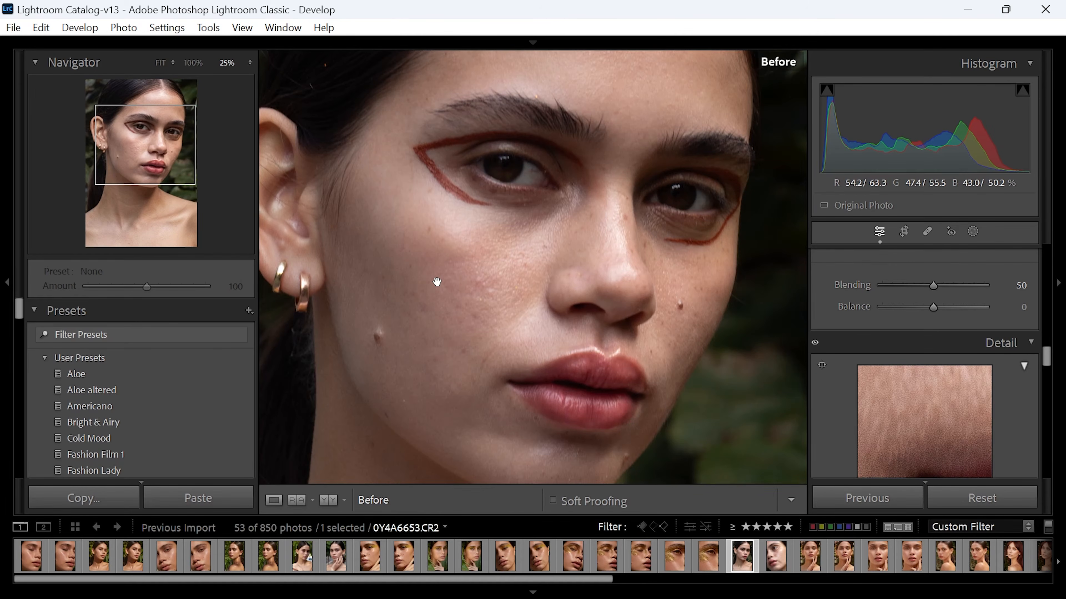
pyautogui.press('\\')
pyautogui.press('\\')
pyautogui.press('\\')
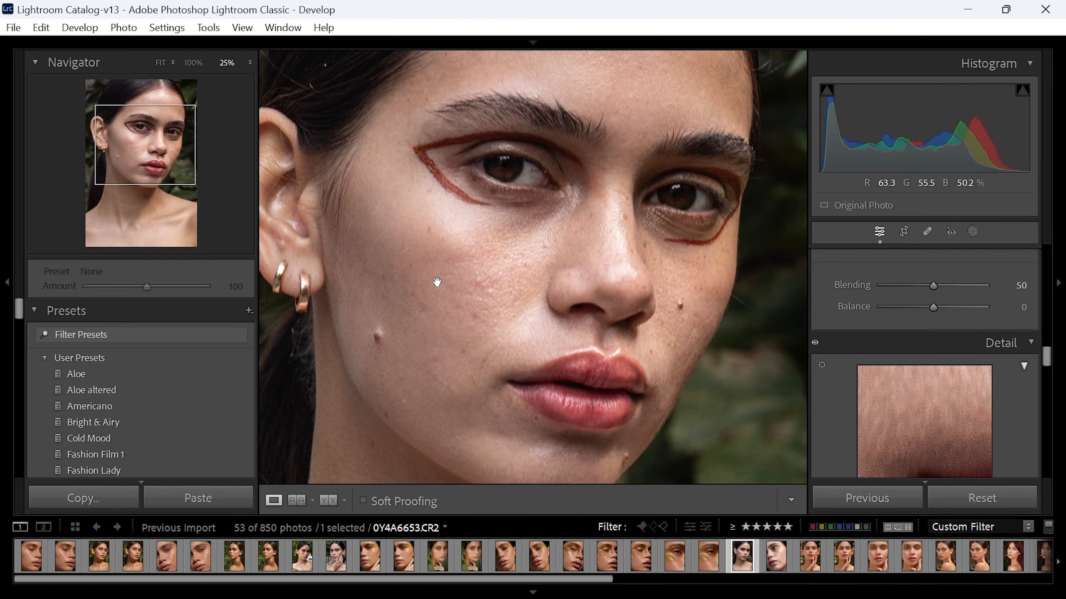
pyautogui.click(729, 277)
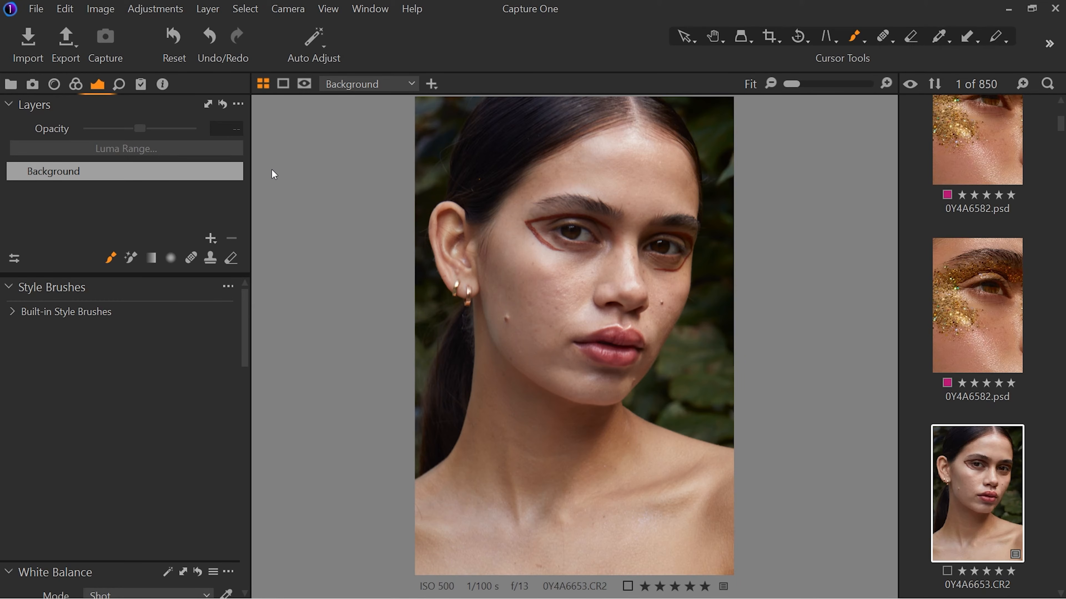
# Step: Switch to Capture One and set the portrait's Clarity to 32 with the Natural method, checking the eye at 100%
pyautogui.scroll(-5, 100, 316)
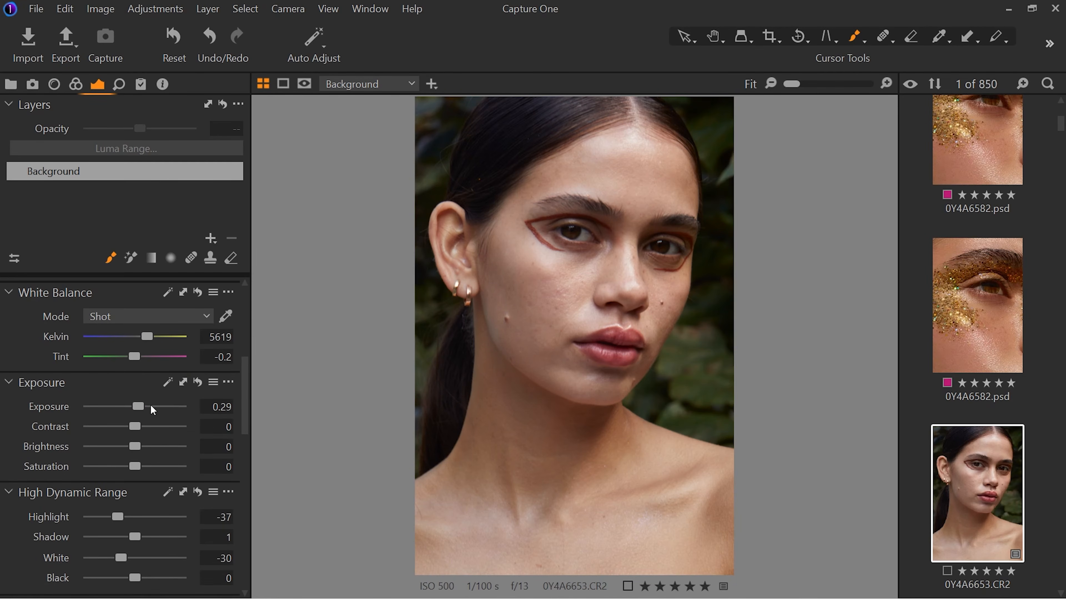
pyautogui.scroll(-5, 245, 381)
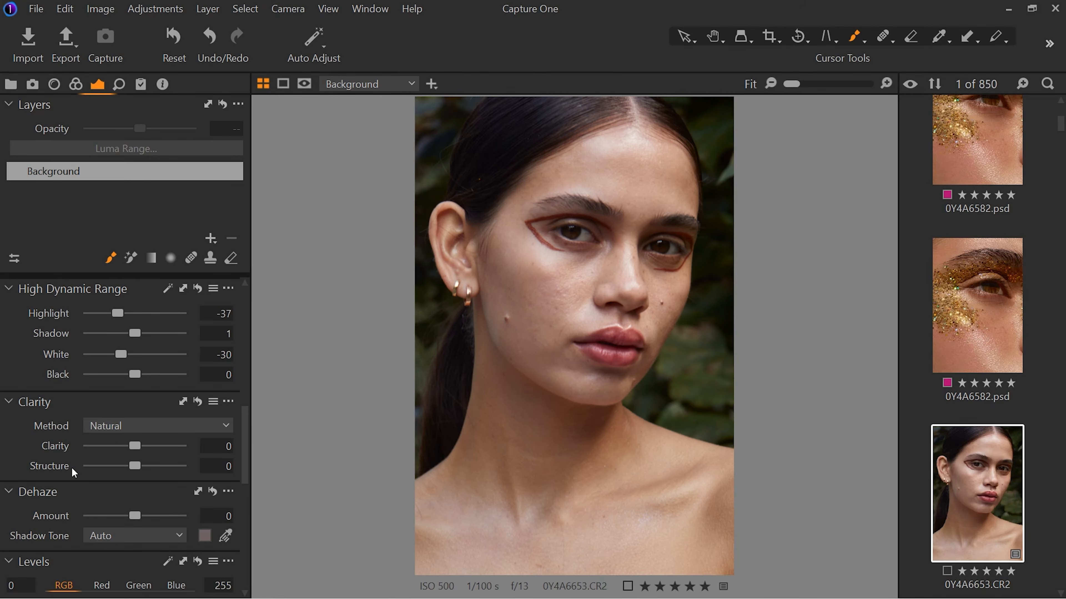
pyautogui.press('h')
pyautogui.doubleClick(553, 212)
pyautogui.moveTo(675, 417)
pyautogui.mouseDown()
pyautogui.moveTo(653, 365)
pyautogui.moveTo(593, 318)
pyautogui.mouseUp()
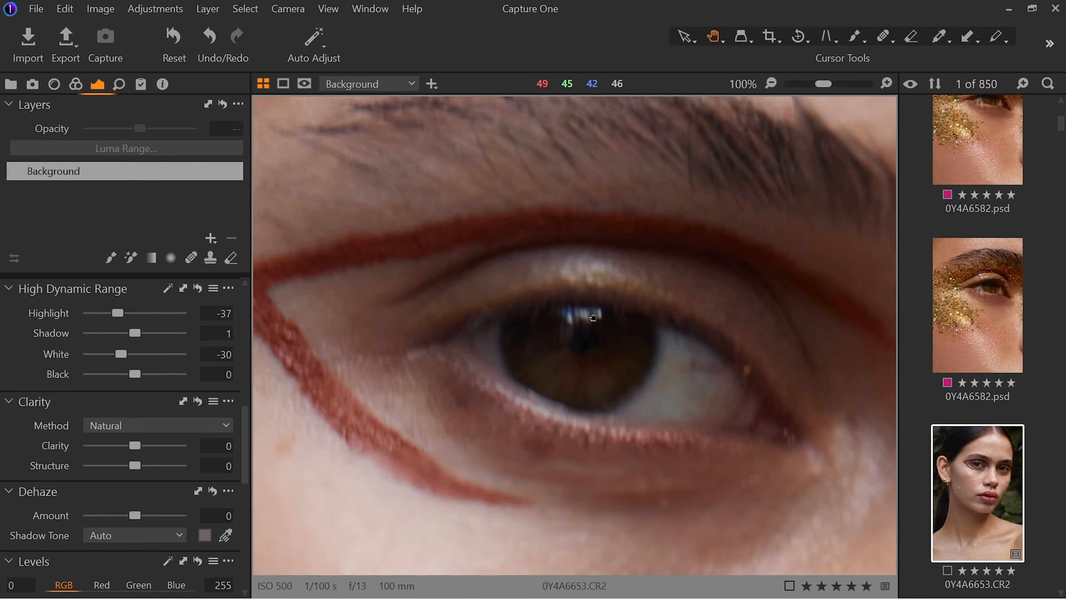
pyautogui.moveTo(134, 446); pyautogui.dragTo(154, 448)
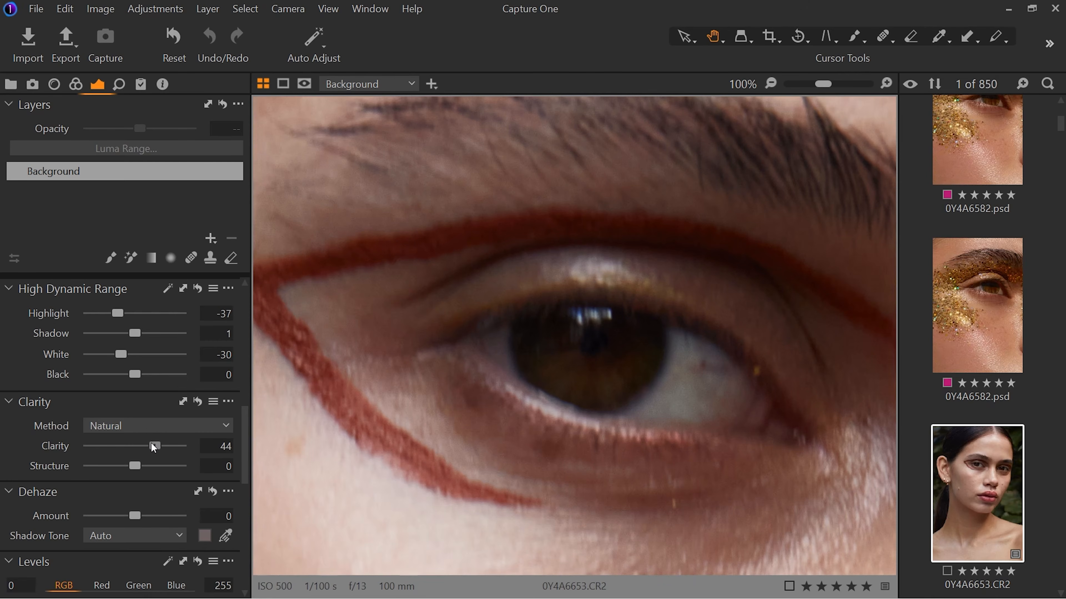
pyautogui.hotkey('ctrl', '0')
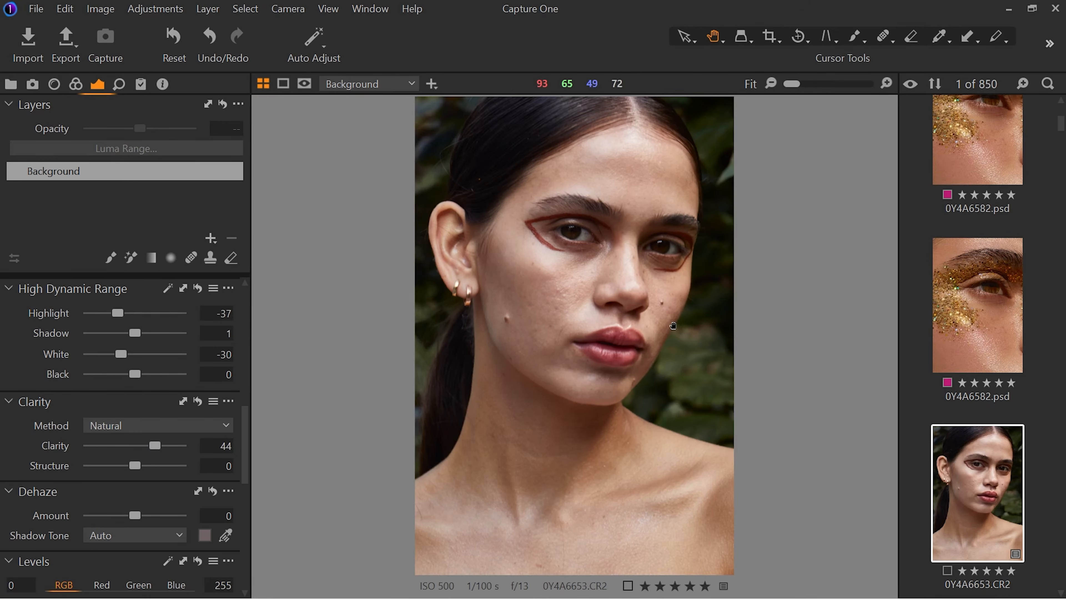
pyautogui.moveTo(156, 447); pyautogui.dragTo(153, 448)
pyautogui.doubleClick(573, 233)
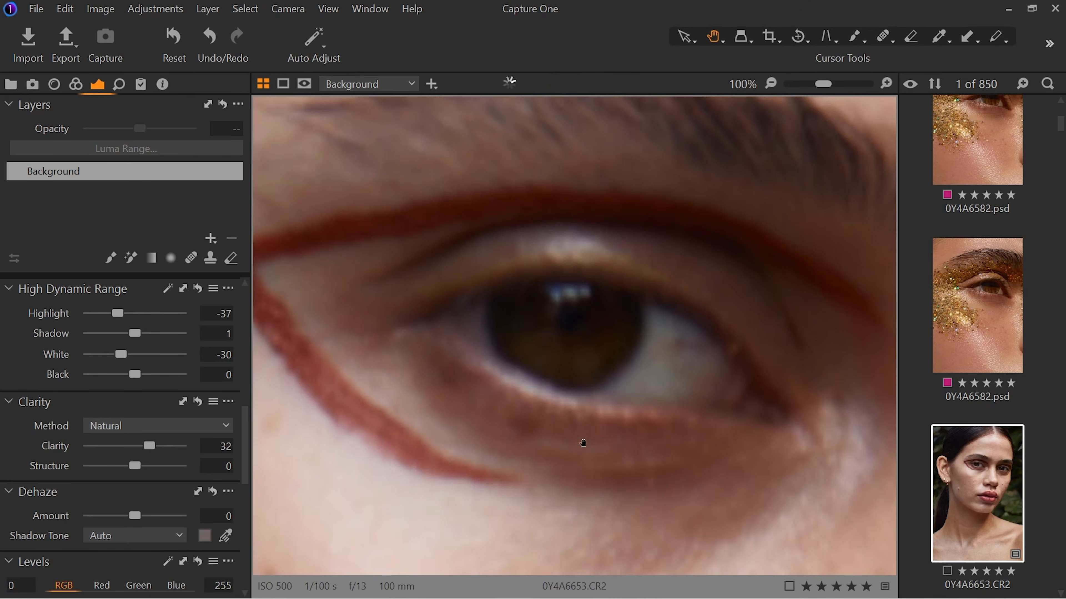
# Step: Try the Clarity tool's Structure at 100 and check its effect on the eye and on the full portrait
pyautogui.moveTo(132, 467); pyautogui.dragTo(178, 464)
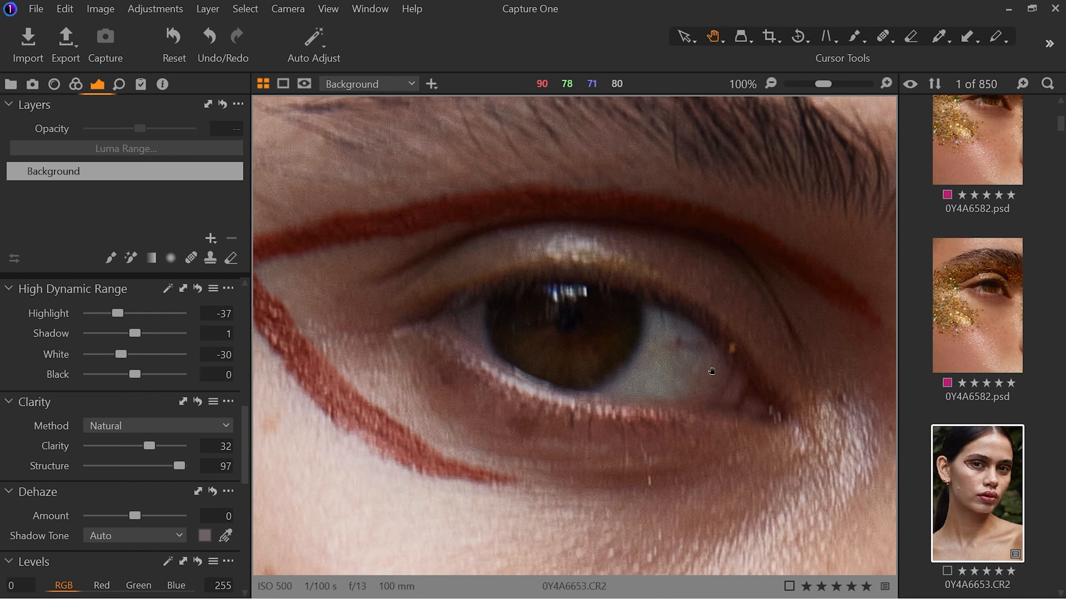
pyautogui.click(137, 468)
pyautogui.moveTo(139, 471); pyautogui.dragTo(181, 469)
pyautogui.scroll(-1, 589, 330)
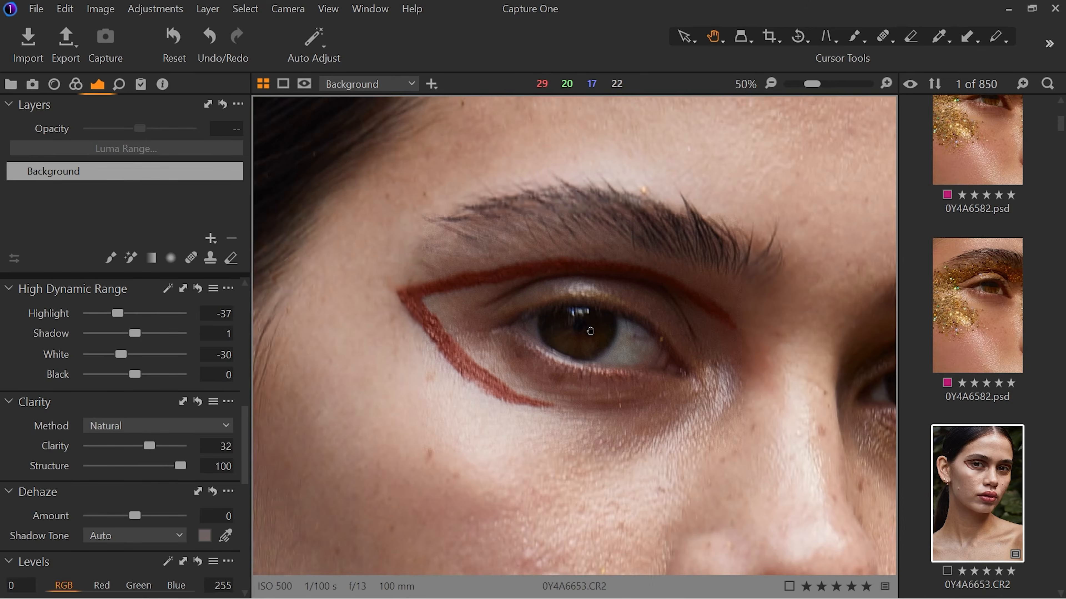
pyautogui.scroll(-2, 590, 331)
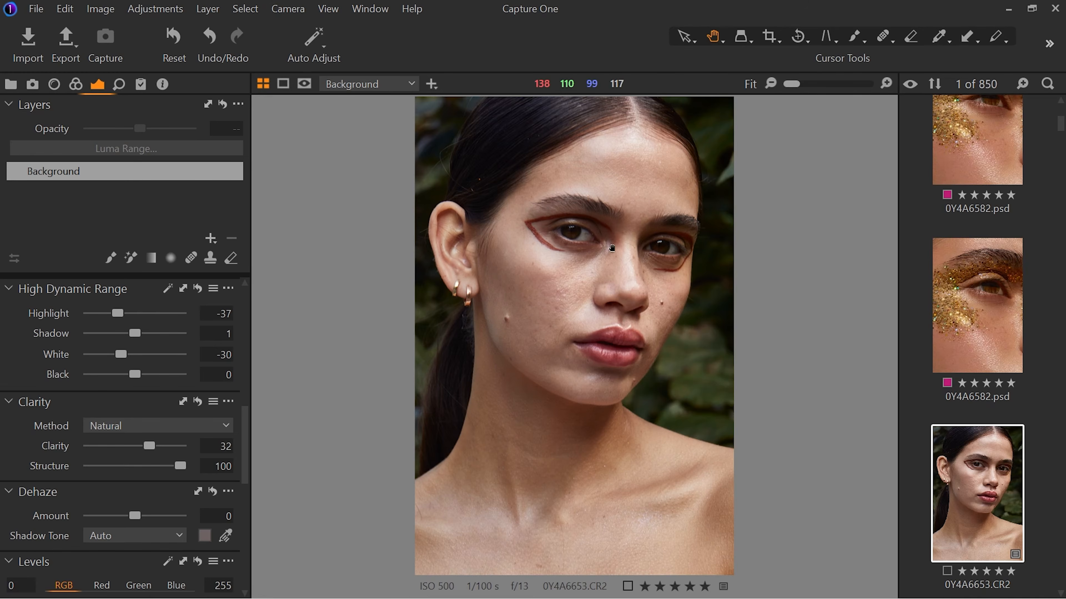
pyautogui.doubleClick(612, 249)
pyautogui.moveTo(395, 320); pyautogui.dragTo(683, 410)
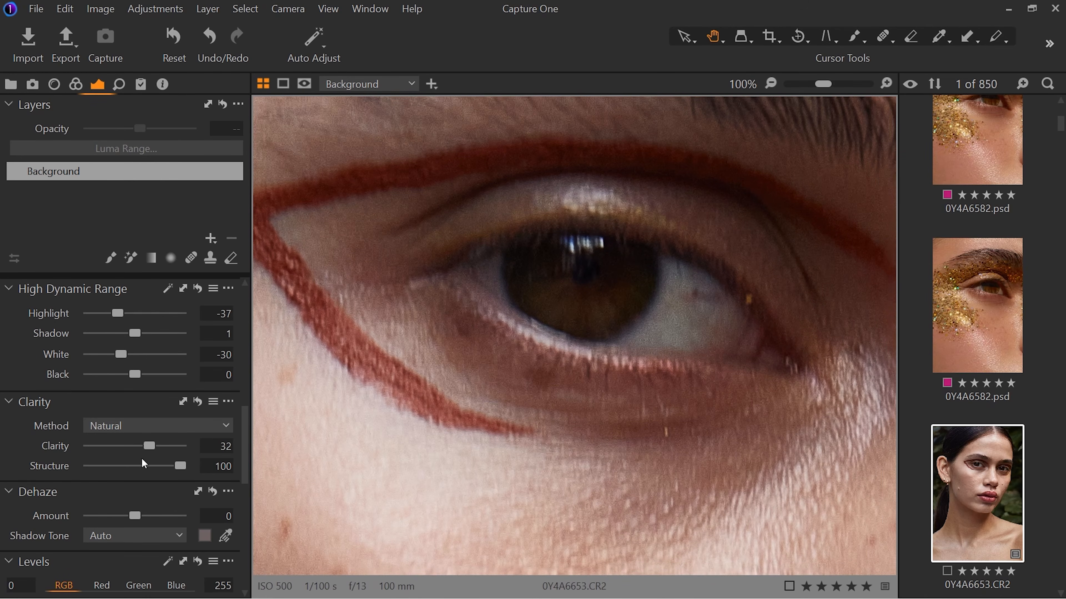
# Step: Set Structure to 59, checking the full portrait along the way
pyautogui.moveTo(179, 466); pyautogui.dragTo(159, 470)
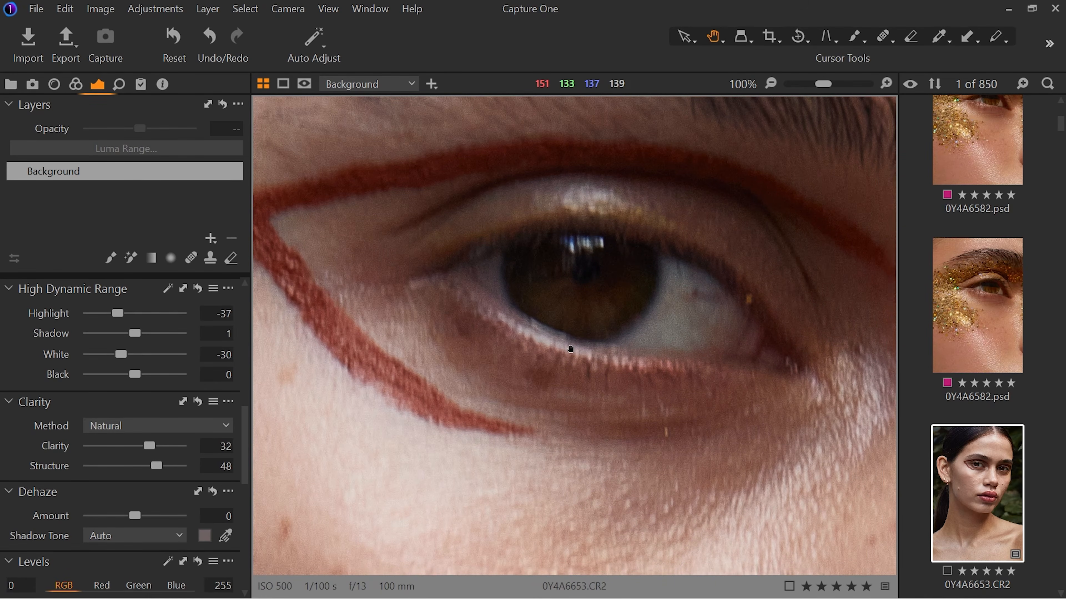
pyautogui.doubleClick(570, 350)
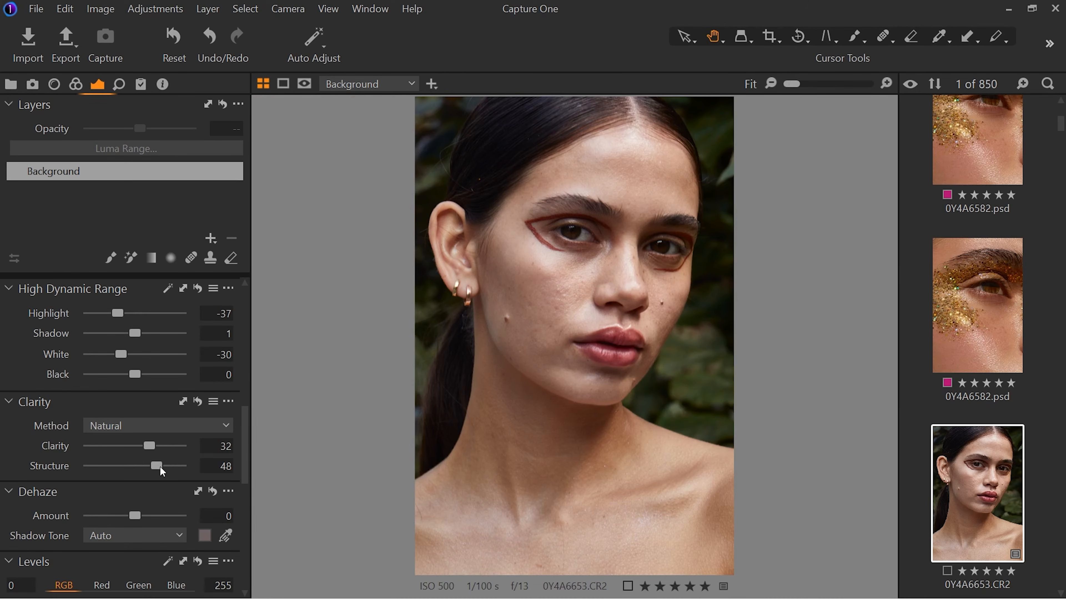
pyautogui.moveTo(163, 471); pyautogui.dragTo(167, 472)
# Step: Switch to Lightroom Classic to compare its version of the portrait, and return to Capture One
pyautogui.moveTo(803, 594)
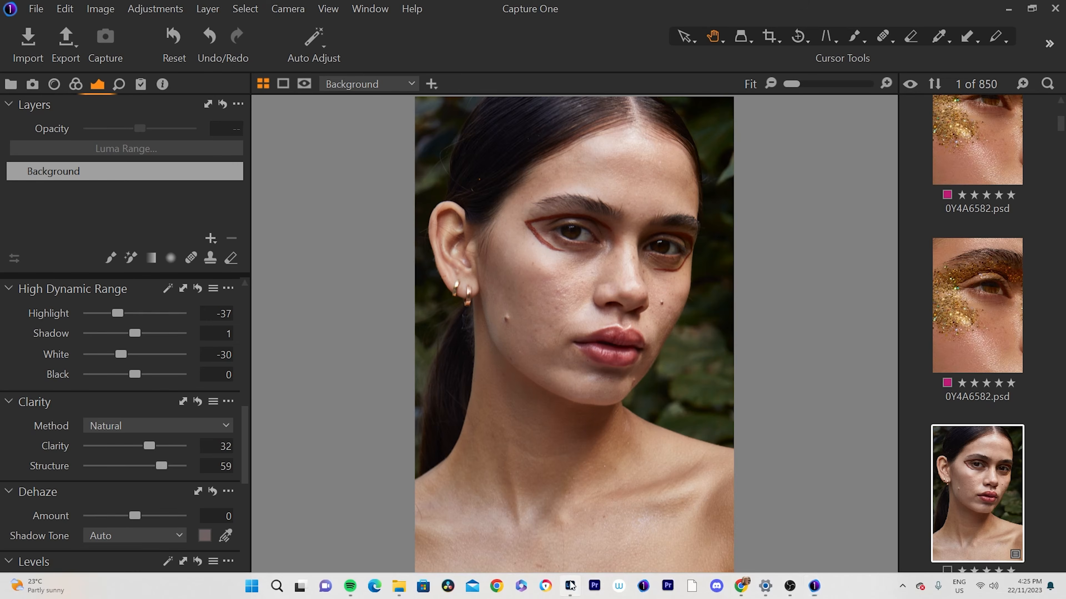
pyautogui.click(571, 585)
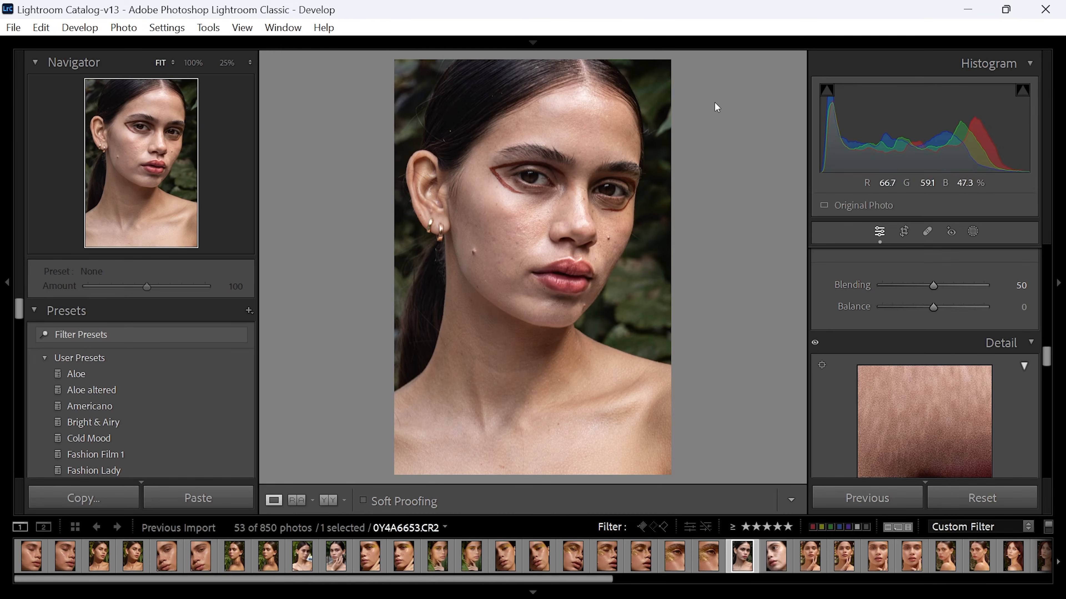
pyautogui.moveTo(716, 592)
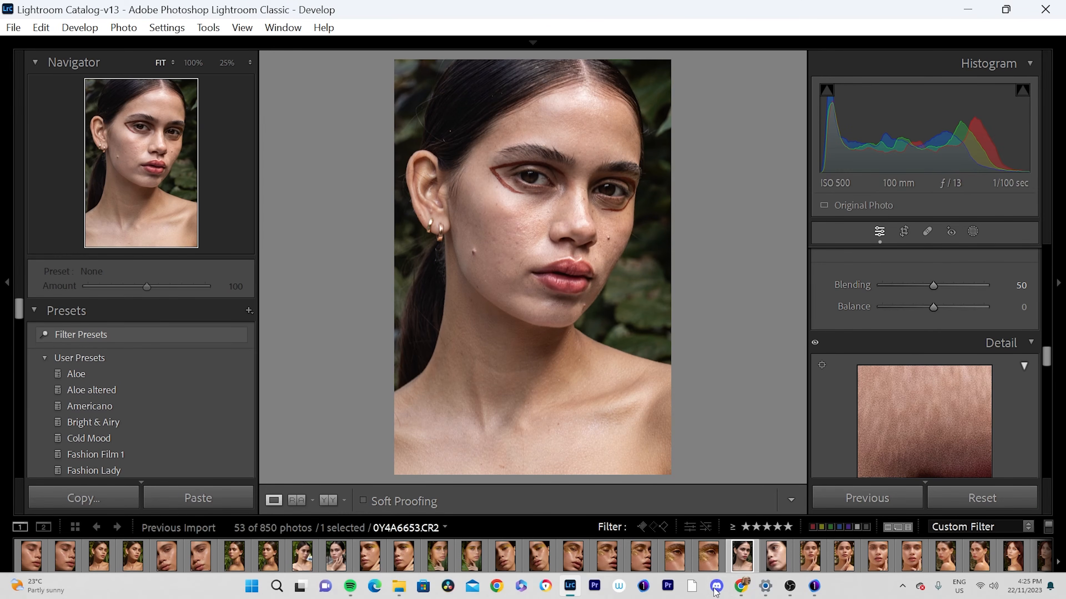
pyautogui.click(814, 586)
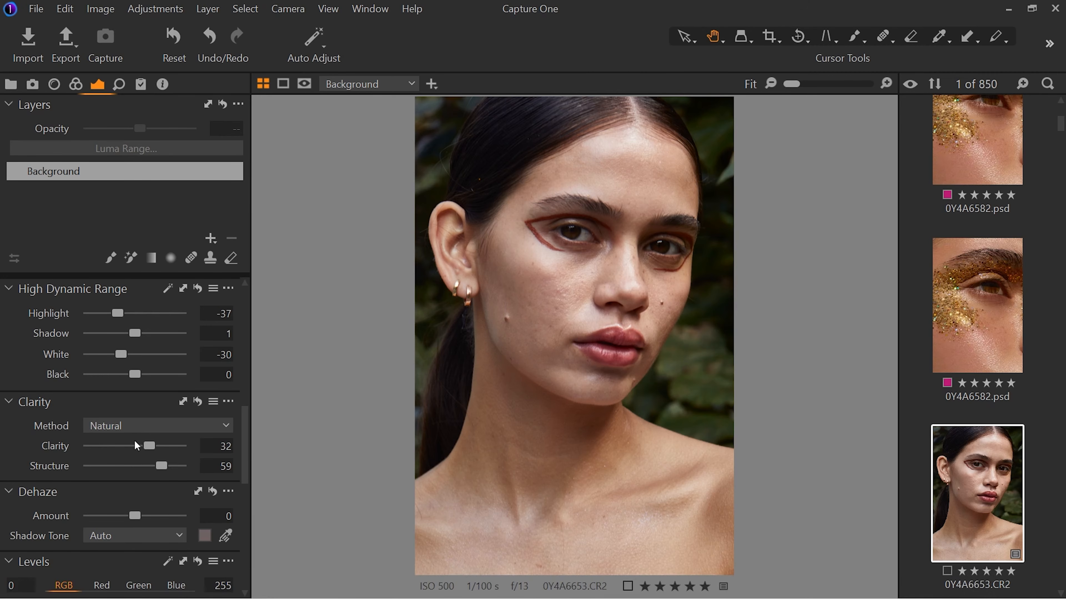
pyautogui.click(143, 516)
pyautogui.moveTo(137, 518); pyautogui.dragTo(142, 518)
pyautogui.doubleClick(142, 516)
# Step: Set the Sharpening Amount to 399 and Radius to 1.5, inspecting the eyes and skin at 100%
pyautogui.click(119, 85)
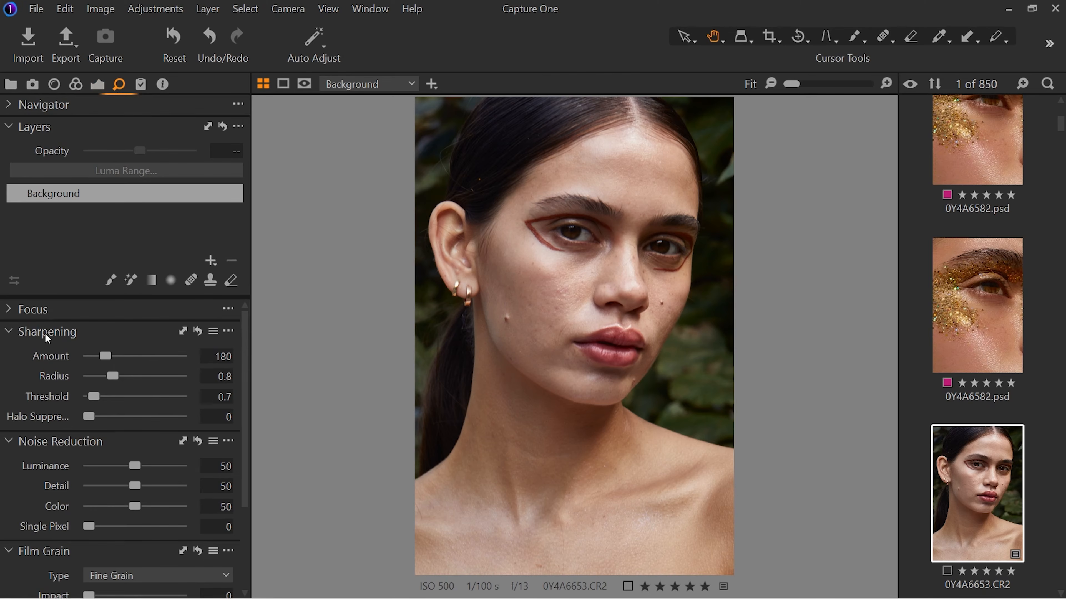
pyautogui.doubleClick(590, 228)
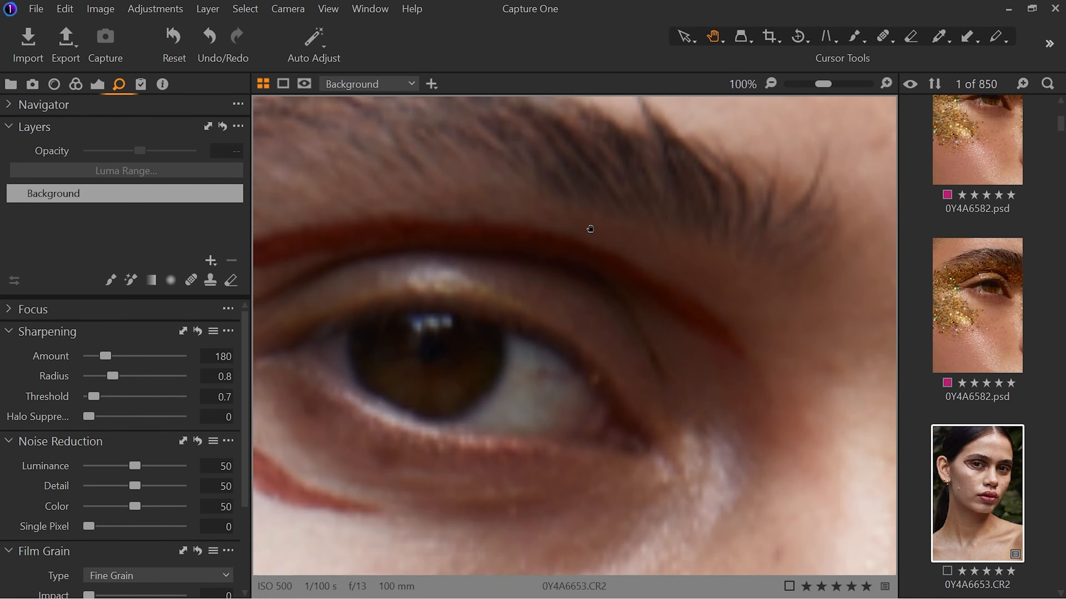
pyautogui.moveTo(421, 487); pyautogui.dragTo(598, 396)
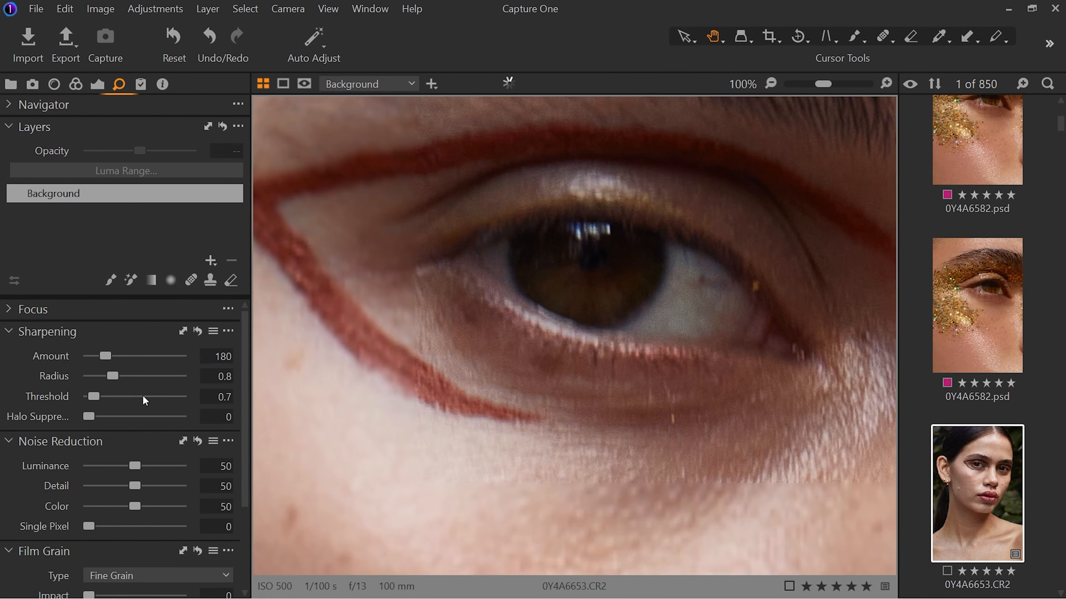
pyautogui.moveTo(106, 354); pyautogui.dragTo(120, 377)
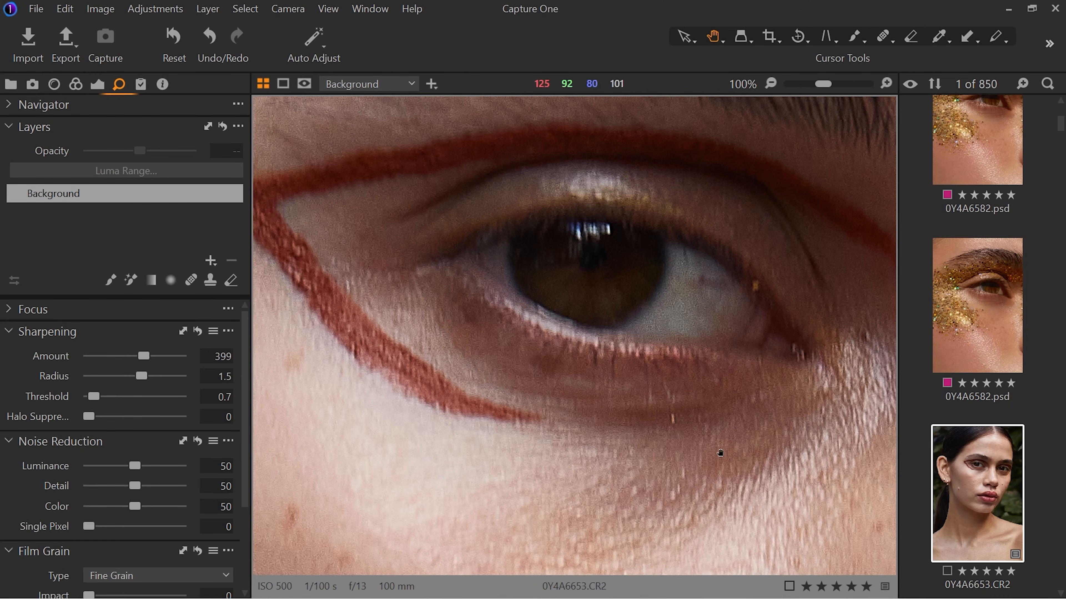
pyautogui.moveTo(825, 364); pyautogui.dragTo(505, 293)
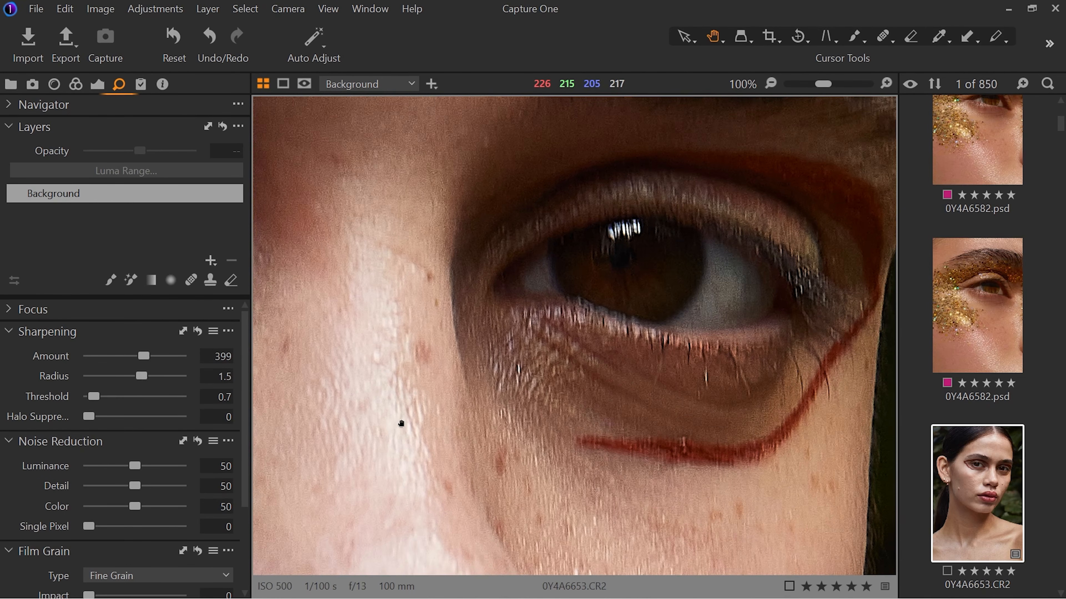
pyautogui.moveTo(404, 425); pyautogui.dragTo(378, 312)
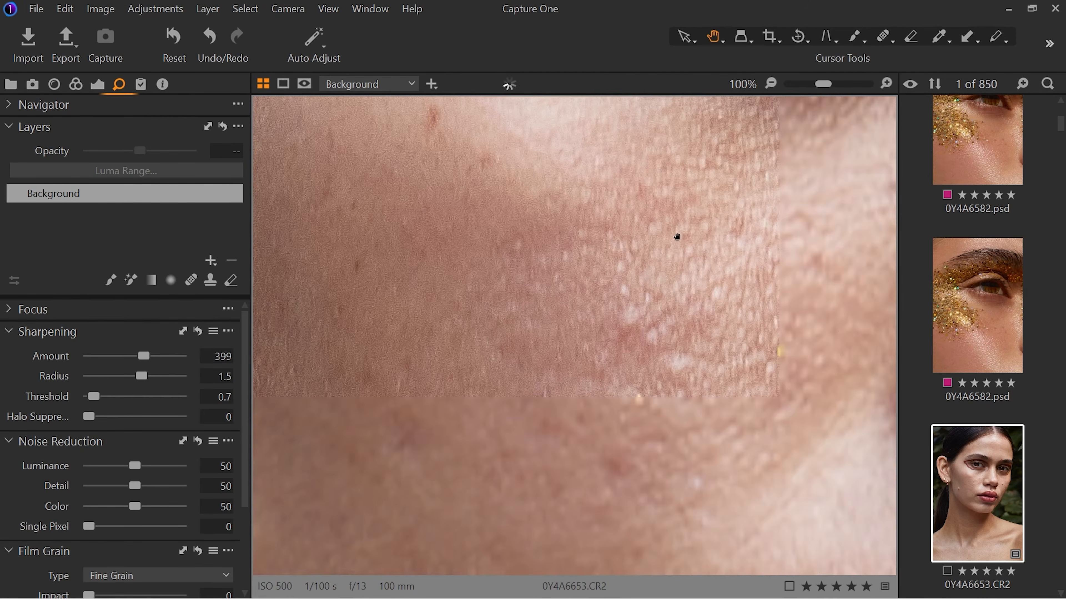
pyautogui.hotkey('ctrl', '0')
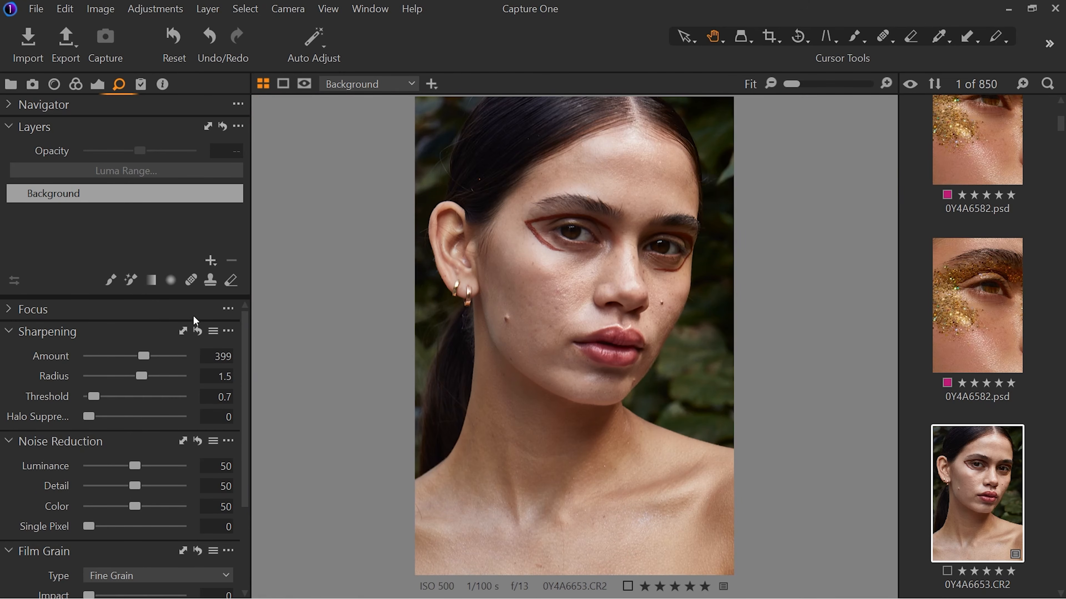
# Step: Reduce the Sharpening Amount to 312, comparing both eyes and the nose bridge at 100%
pyautogui.click(130, 355)
pyautogui.click(671, 242)
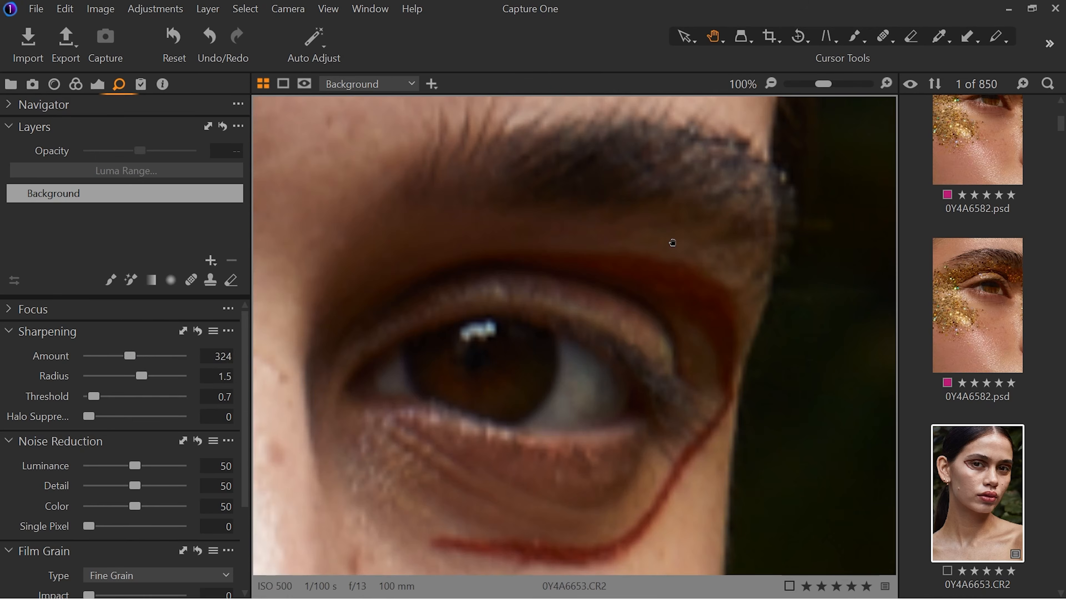
pyautogui.moveTo(129, 356)
pyautogui.mouseDown()
pyautogui.moveTo(90, 357)
pyautogui.moveTo(156, 355)
pyautogui.moveTo(125, 360)
pyautogui.mouseUp()
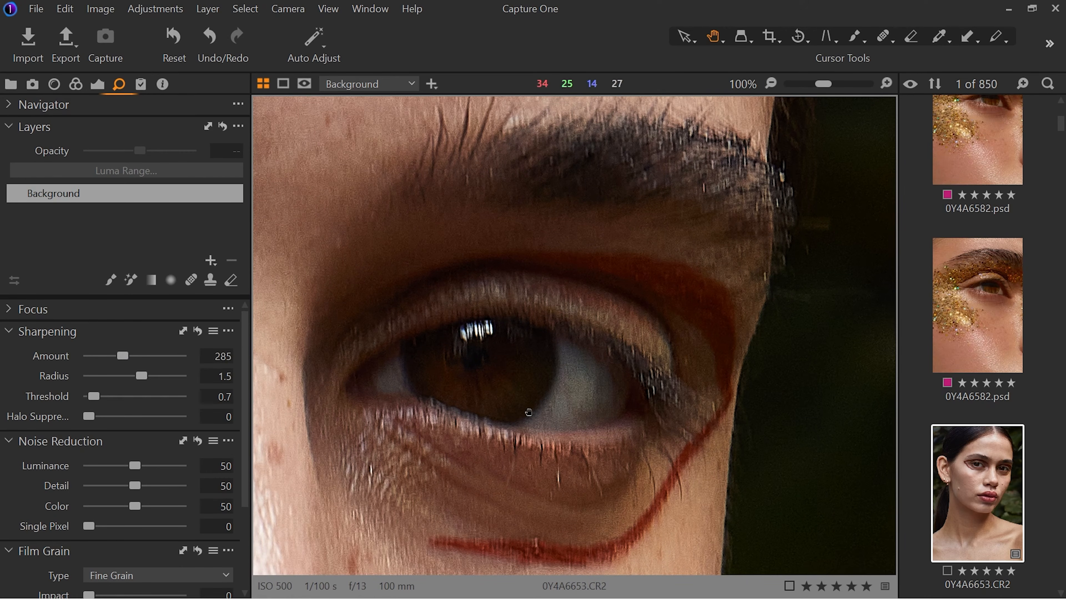
pyautogui.moveTo(126, 362); pyautogui.dragTo(131, 362)
pyautogui.moveTo(456, 429); pyautogui.dragTo(721, 417)
pyautogui.moveTo(466, 394); pyautogui.dragTo(675, 395)
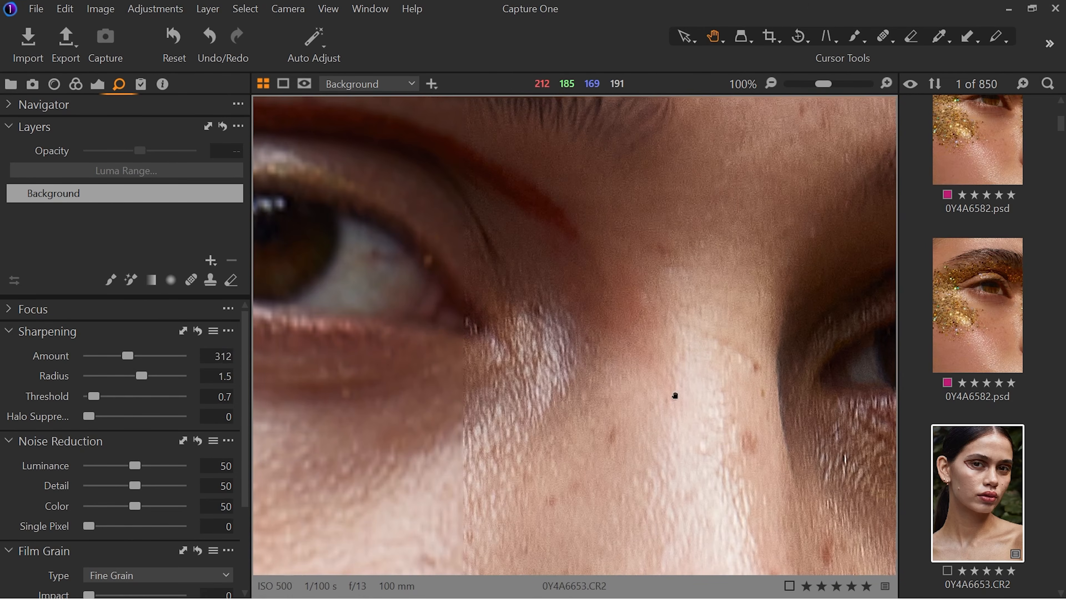
pyautogui.moveTo(465, 349); pyautogui.dragTo(701, 412)
# Step: Set the Sharpening Threshold to 0 and Halo Suppression to 12, checking the edges around both eyes
pyautogui.moveTo(94, 397)
pyautogui.mouseDown()
pyautogui.moveTo(176, 397)
pyautogui.moveTo(96, 389)
pyautogui.mouseUp()
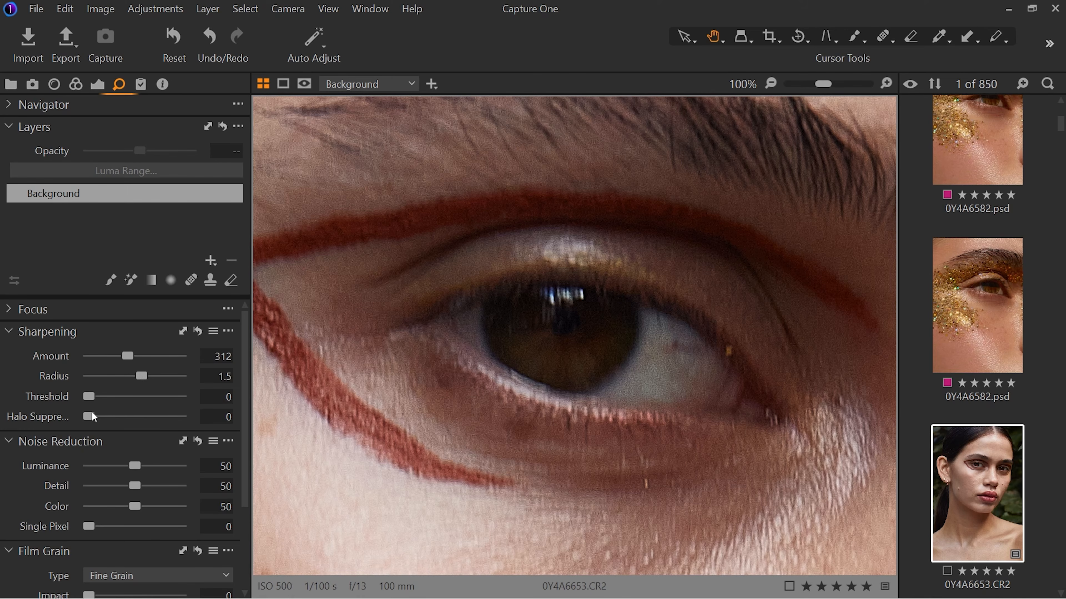
pyautogui.moveTo(92, 412); pyautogui.dragTo(2, 418)
pyautogui.moveTo(655, 415); pyautogui.dragTo(383, 421)
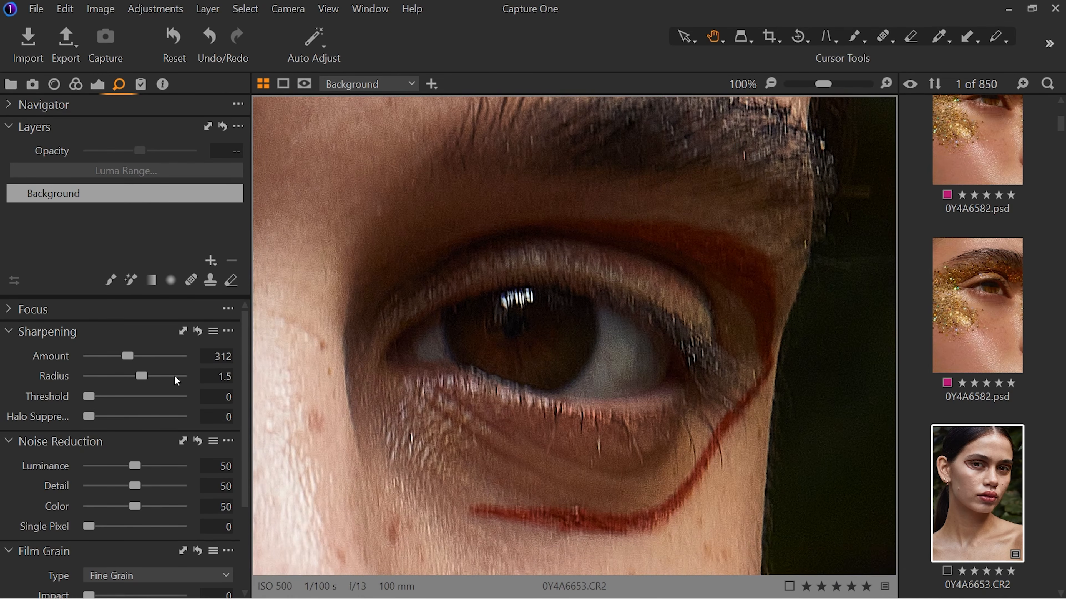
pyautogui.moveTo(189, 414); pyautogui.dragTo(95, 421)
pyautogui.moveTo(308, 381); pyautogui.dragTo(697, 385)
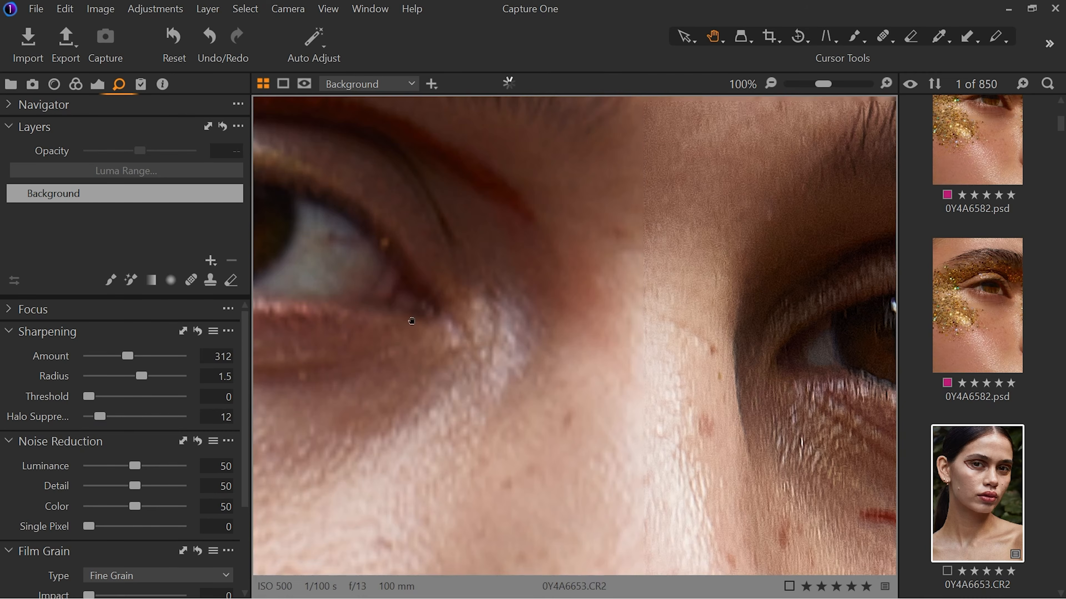
pyautogui.moveTo(411, 321); pyautogui.dragTo(702, 387)
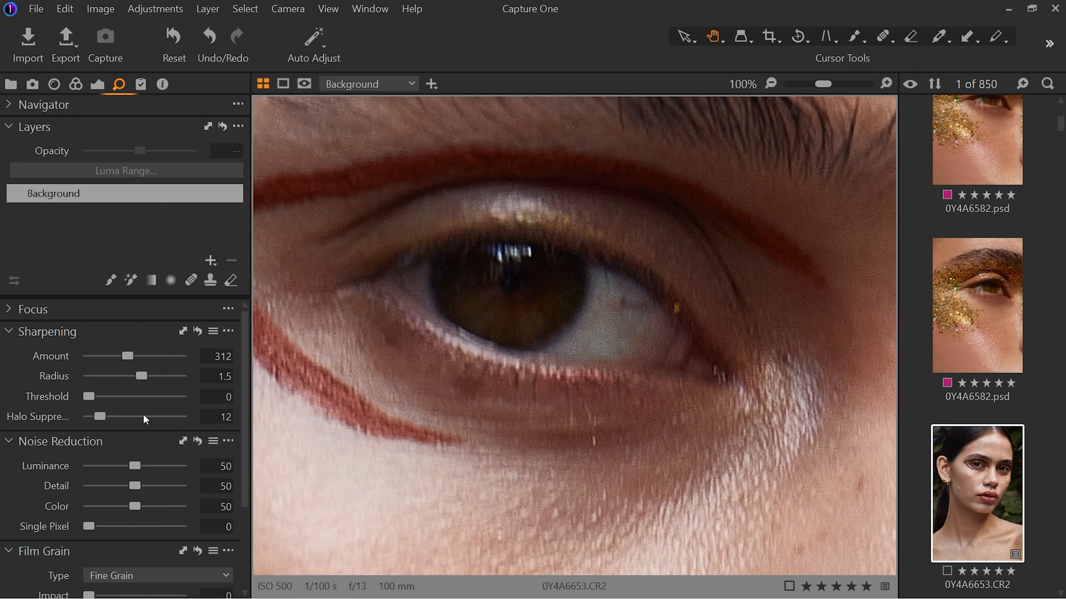
# Step: Compare the full sharpened portrait with its before version
pyautogui.moveTo(134, 487)
pyautogui.mouseDown()
pyautogui.moveTo(91, 486)
pyautogui.moveTo(134, 485)
pyautogui.mouseUp()
pyautogui.click(575, 309)
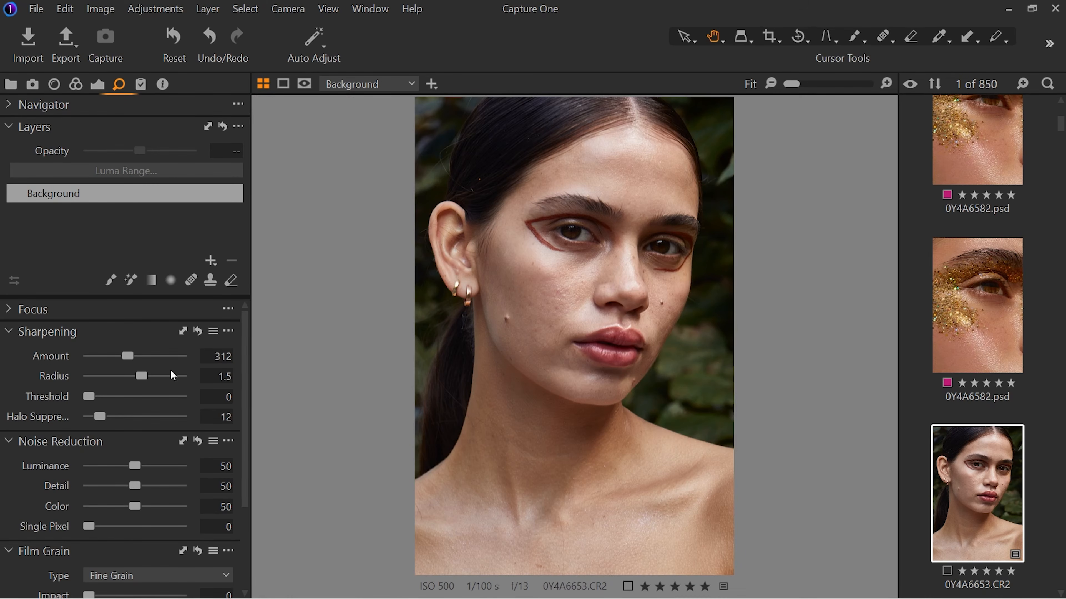
pyautogui.click(1048, 44)
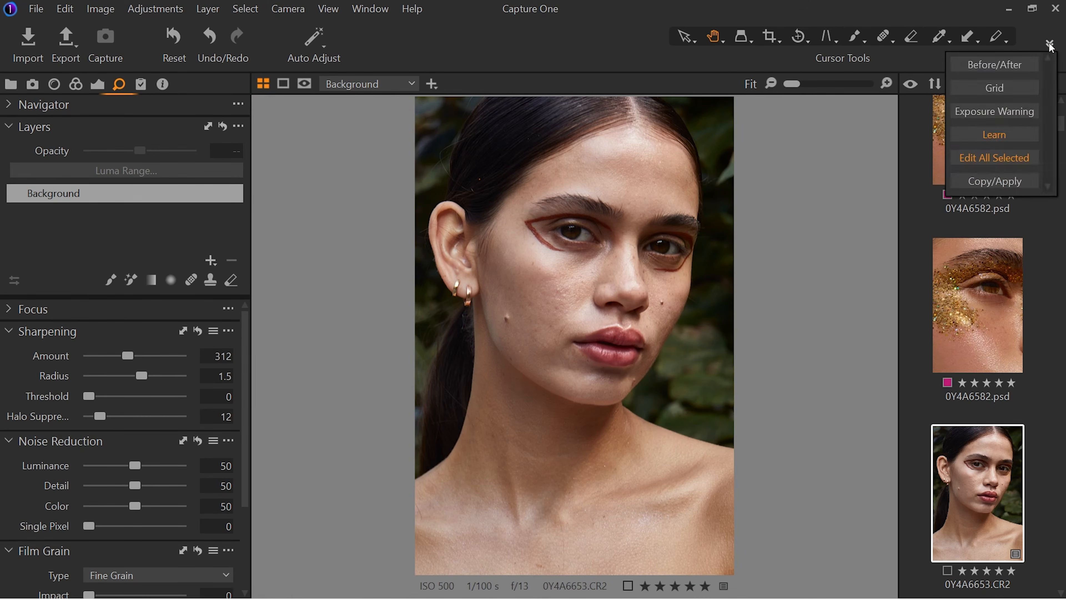
pyautogui.click(1024, 66)
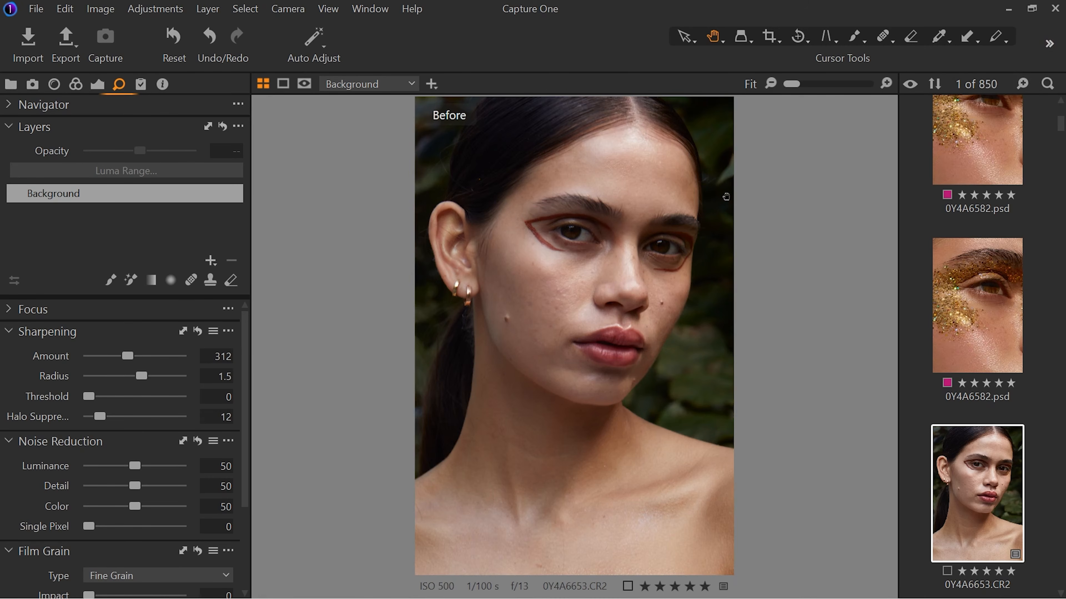
pyautogui.click(1051, 44)
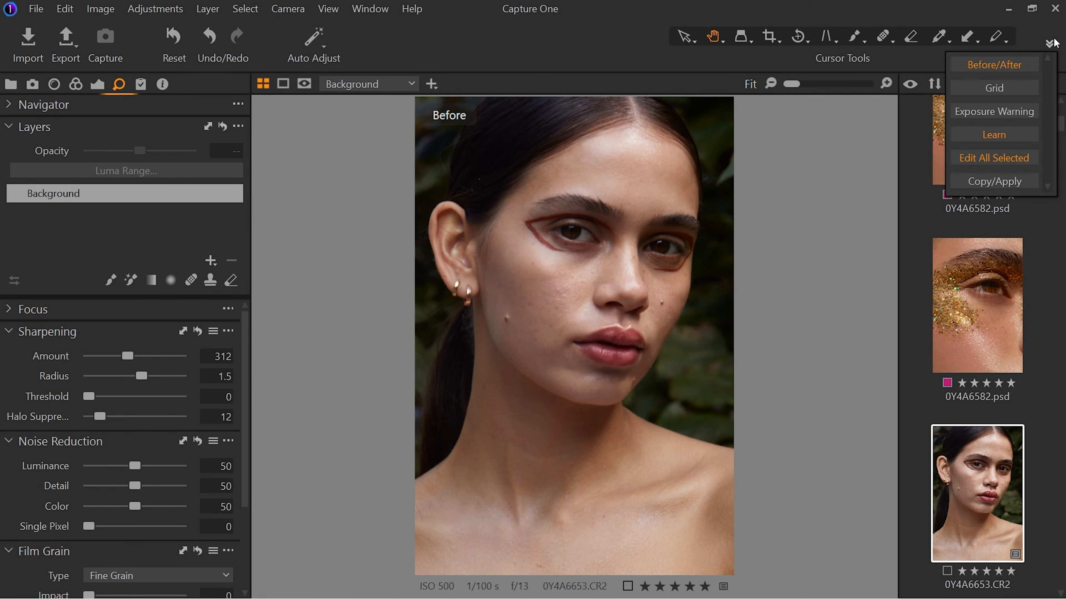
pyautogui.click(1033, 65)
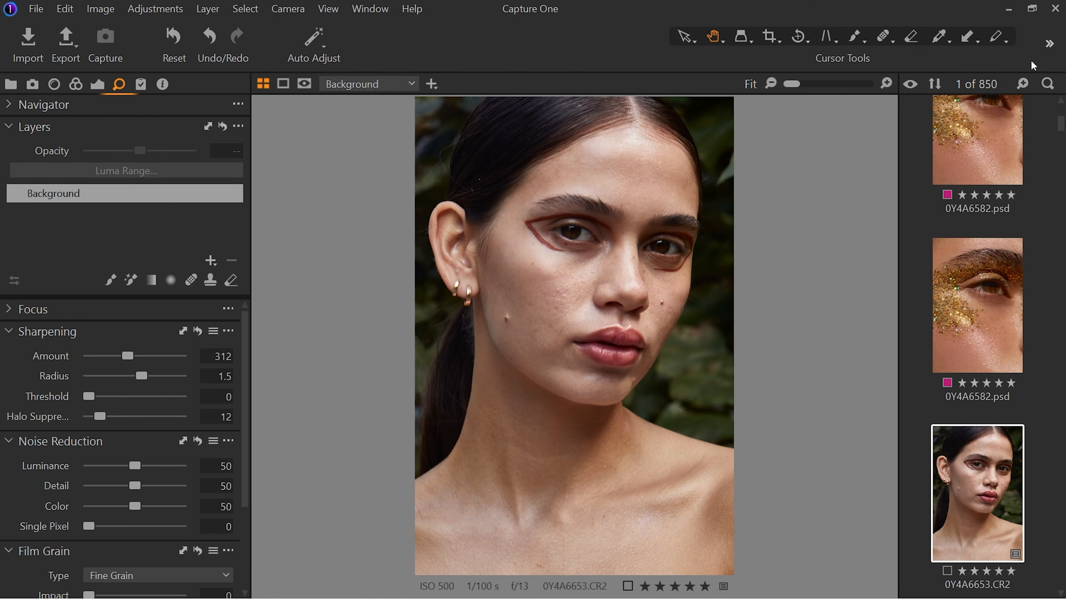
# Step: Examine the sharpened eye at 100% and toggle its before and after versions
pyautogui.doubleClick(588, 238)
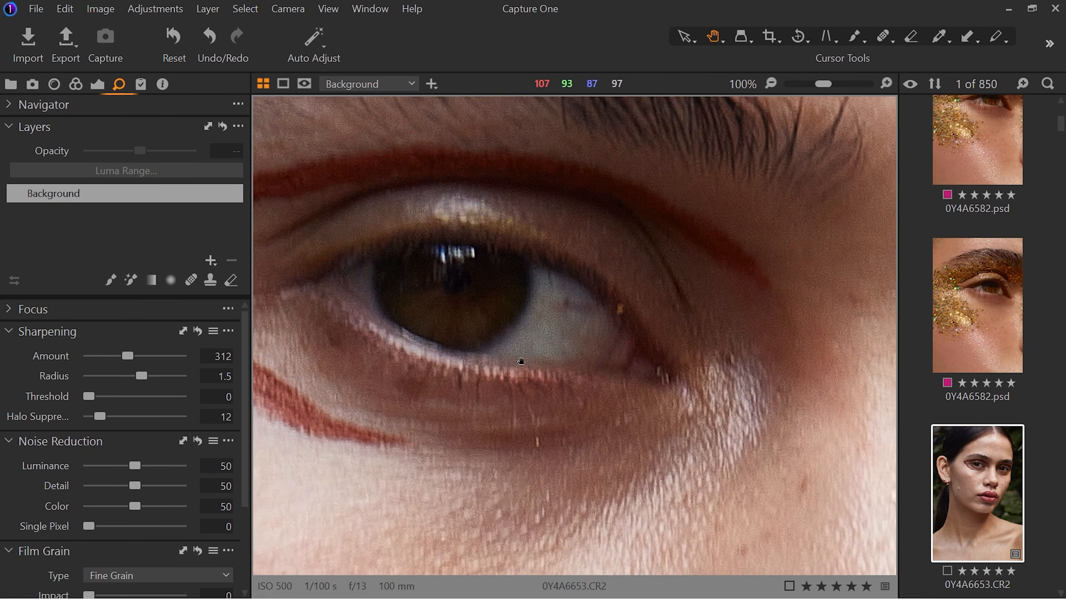
pyautogui.moveTo(495, 361); pyautogui.dragTo(645, 374)
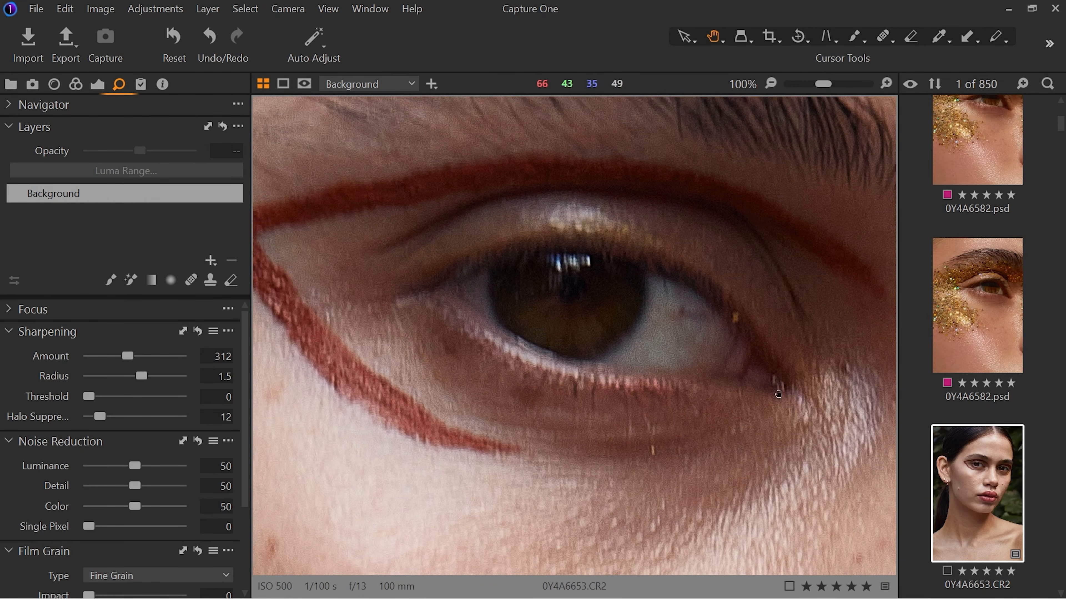
pyautogui.click(1049, 44)
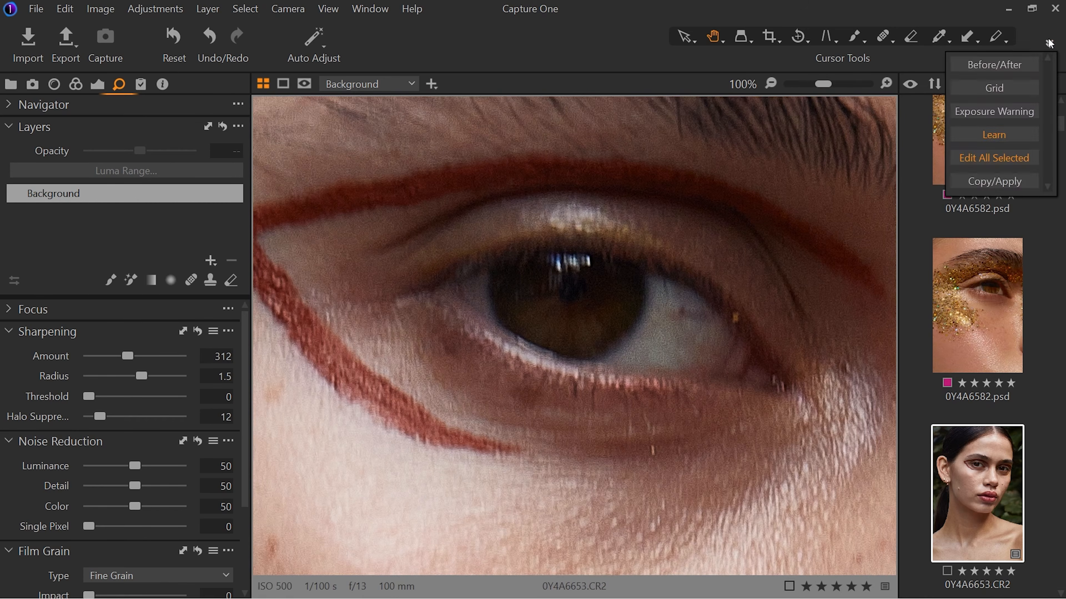
pyautogui.click(1028, 60)
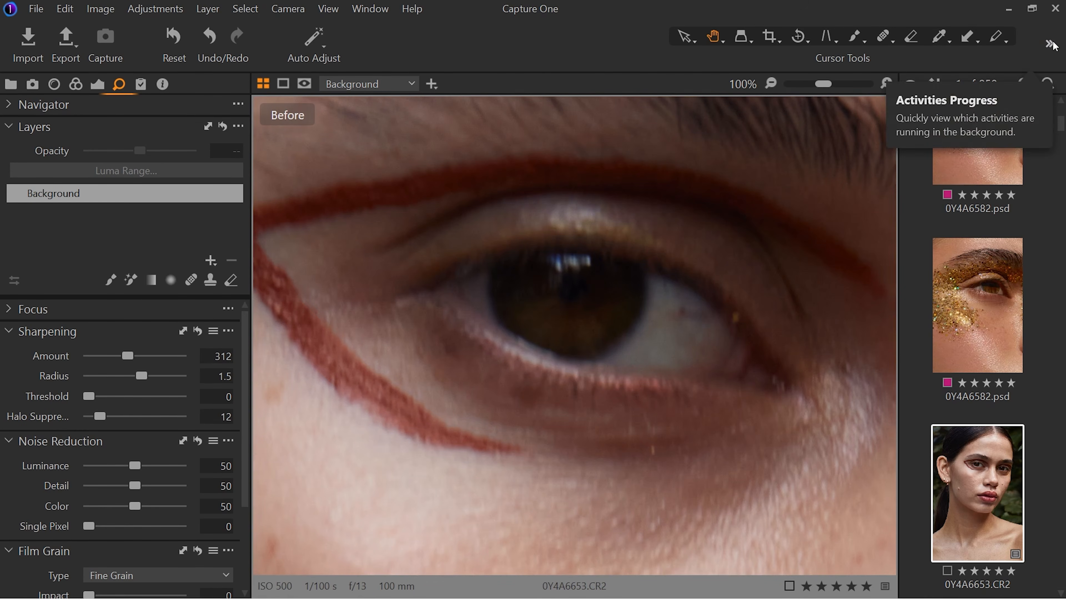
pyautogui.click(1049, 44)
pyautogui.click(1035, 64)
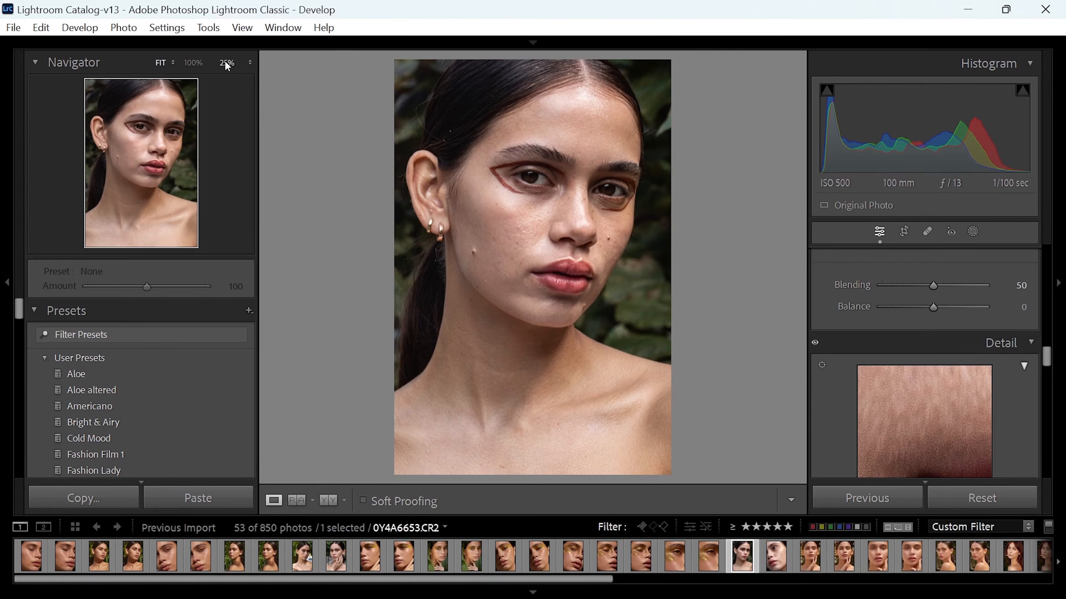
# Step: Examine the same eye at 100% in Lightroom Classic to compare its sharpening with the Capture One version
pyautogui.click(199, 63)
pyautogui.moveTo(559, 140); pyautogui.dragTo(616, 445)
pyautogui.moveTo(478, 202); pyautogui.dragTo(530, 295)
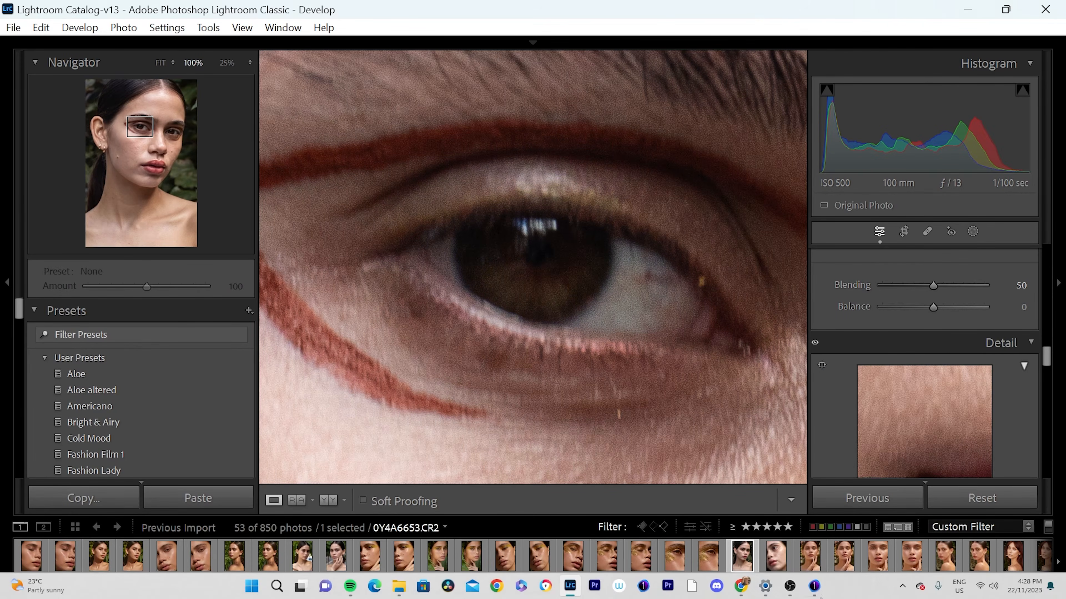
# Step: Compare the sharpening on the model's left eye at 100% between Capture One and Lightroom Classic, and return to the full portrait
pyautogui.click(815, 588)
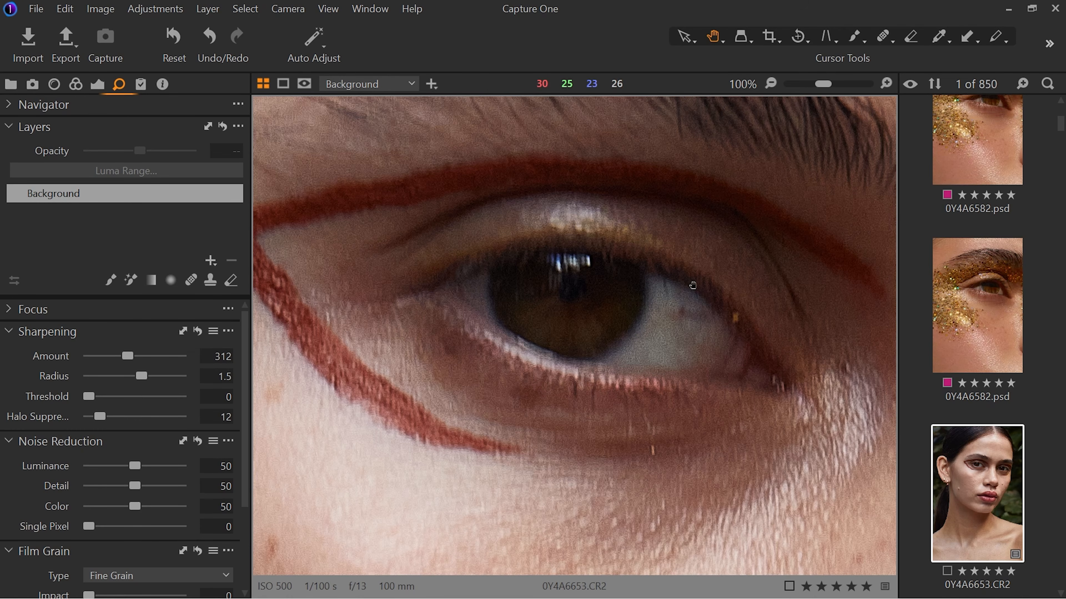
pyautogui.moveTo(693, 285); pyautogui.dragTo(246, 310)
pyautogui.moveTo(735, 381); pyautogui.dragTo(518, 309)
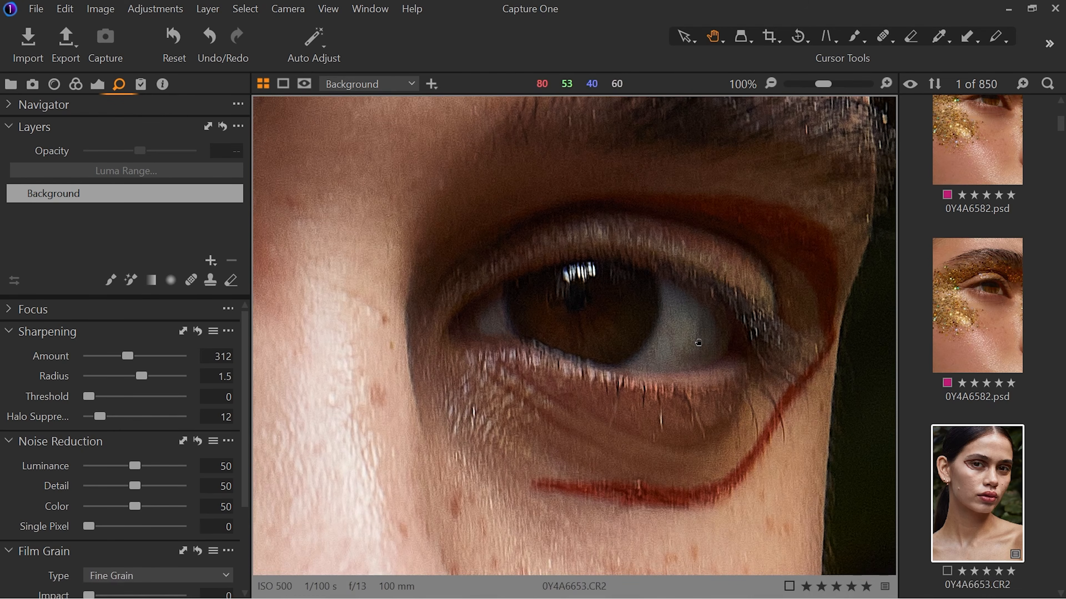
pyautogui.click(570, 595)
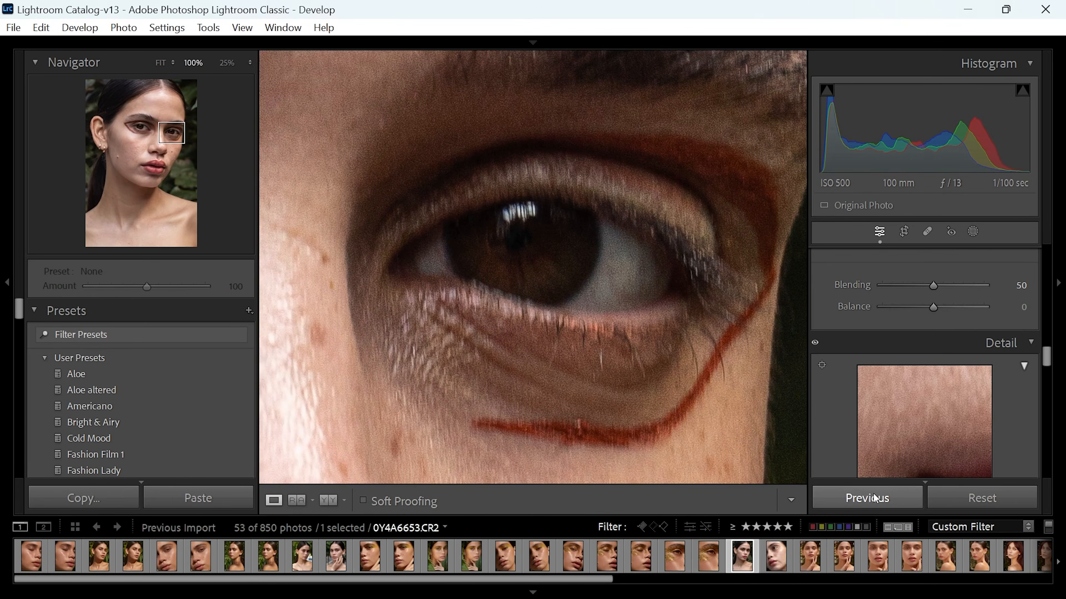
pyautogui.click(816, 588)
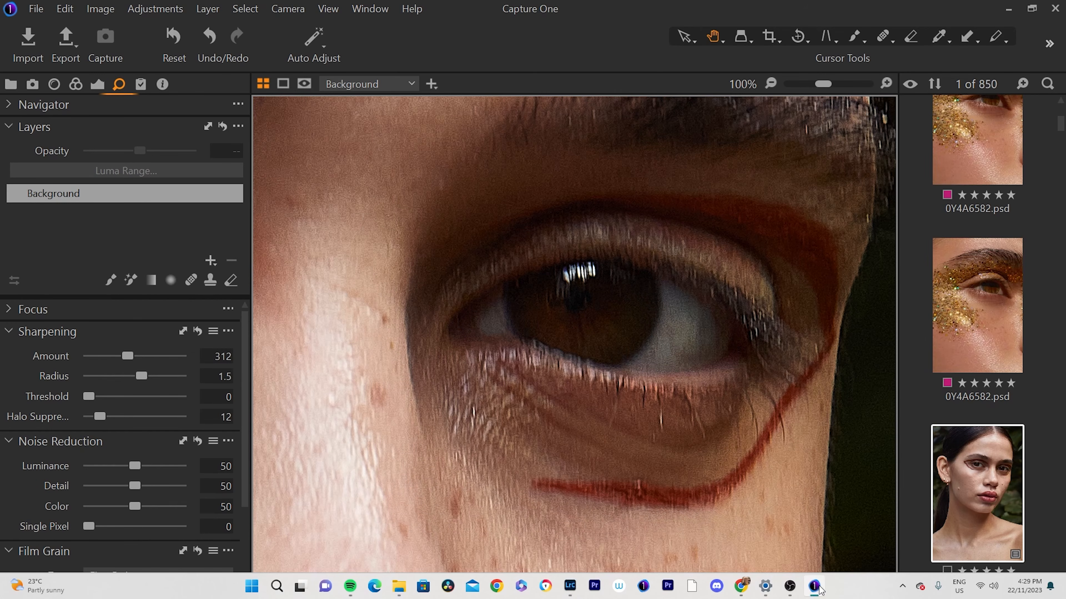
pyautogui.click(569, 586)
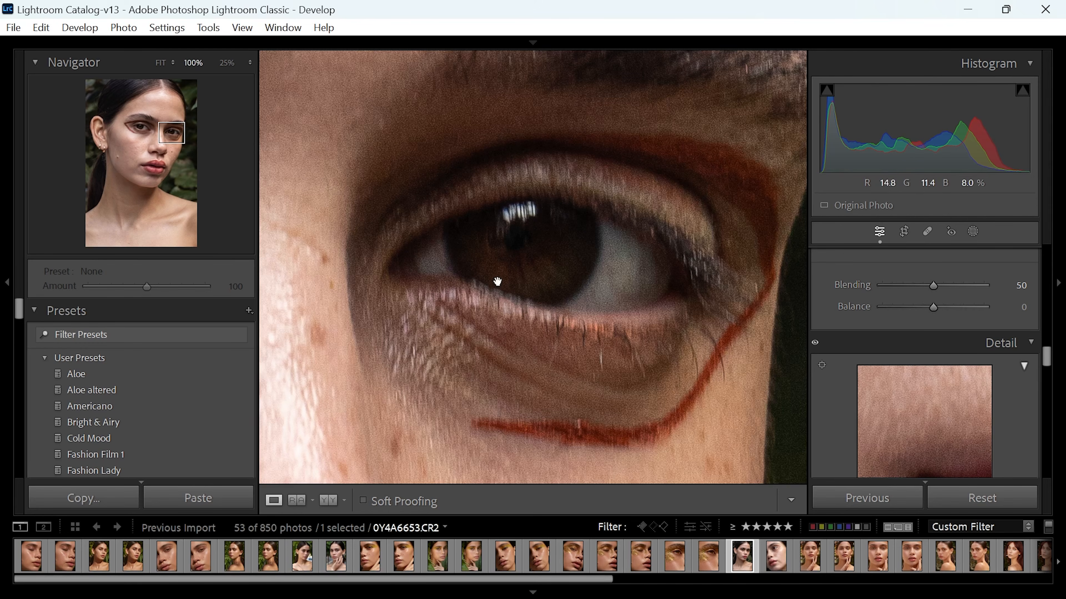
pyautogui.click(345, 257)
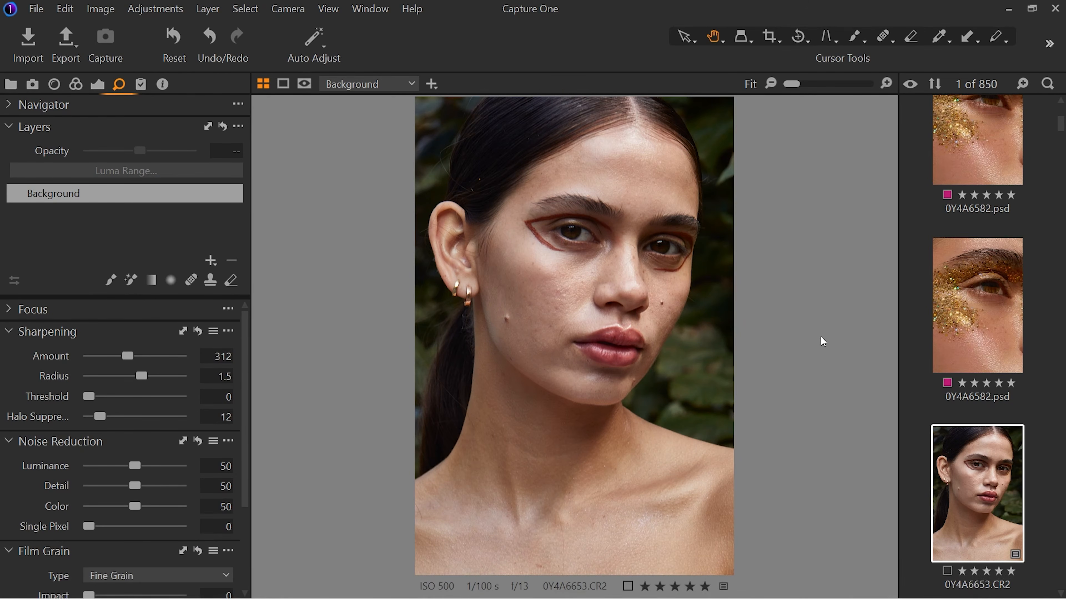
# Step: Inspect the model's right eye at 100% in Capture One, return to the full portrait and switch to Lightroom Classic
pyautogui.click(565, 242)
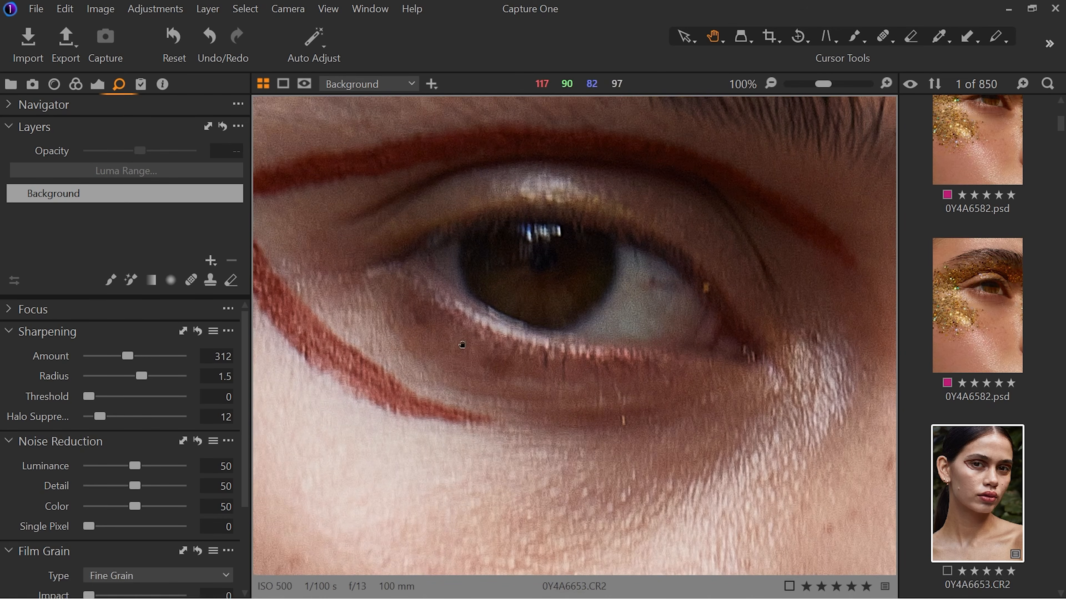
pyautogui.click(541, 314)
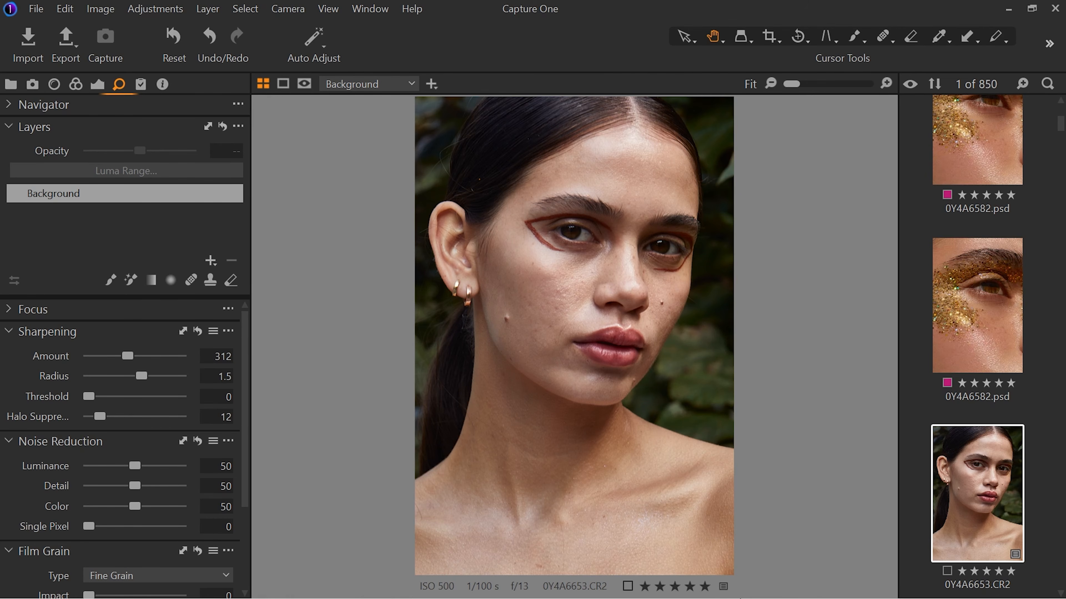
pyautogui.moveTo(721, 588)
pyautogui.moveTo(637, 581)
pyautogui.click(570, 595)
# Step: Toggle the before and after versions of the model's right eye at 100% in Capture One, and return to the full portrait
pyautogui.click(583, 248)
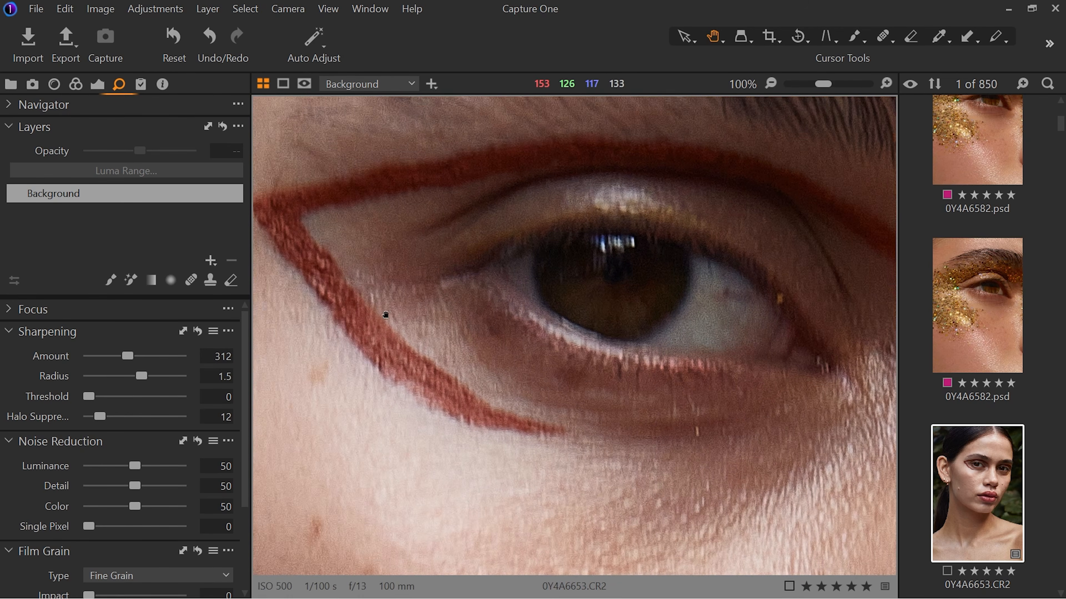
pyautogui.moveTo(385, 314); pyautogui.dragTo(373, 337)
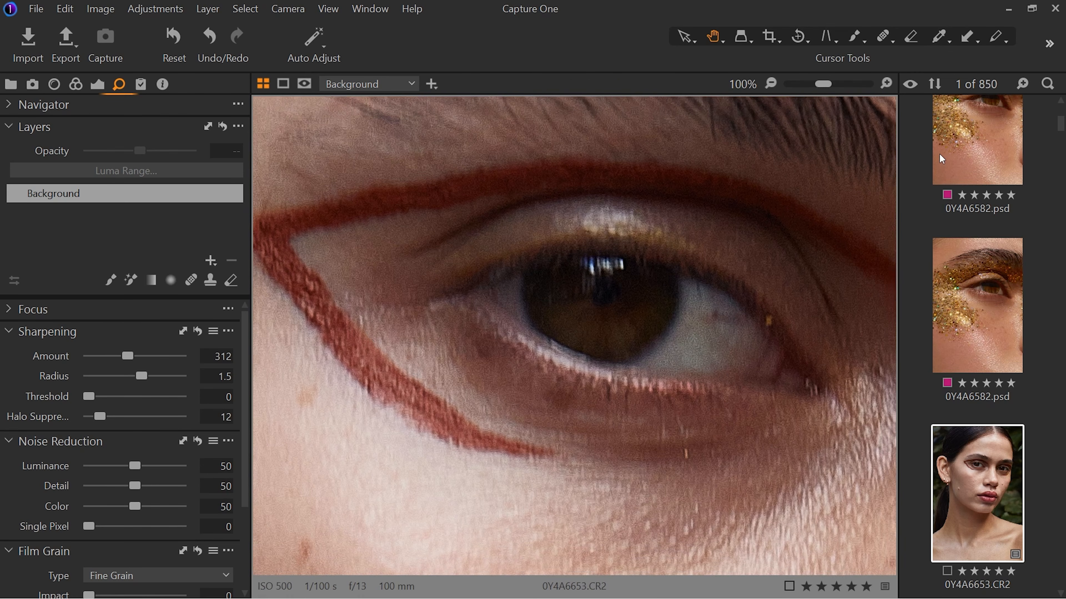
pyautogui.click(1048, 44)
pyautogui.click(1027, 68)
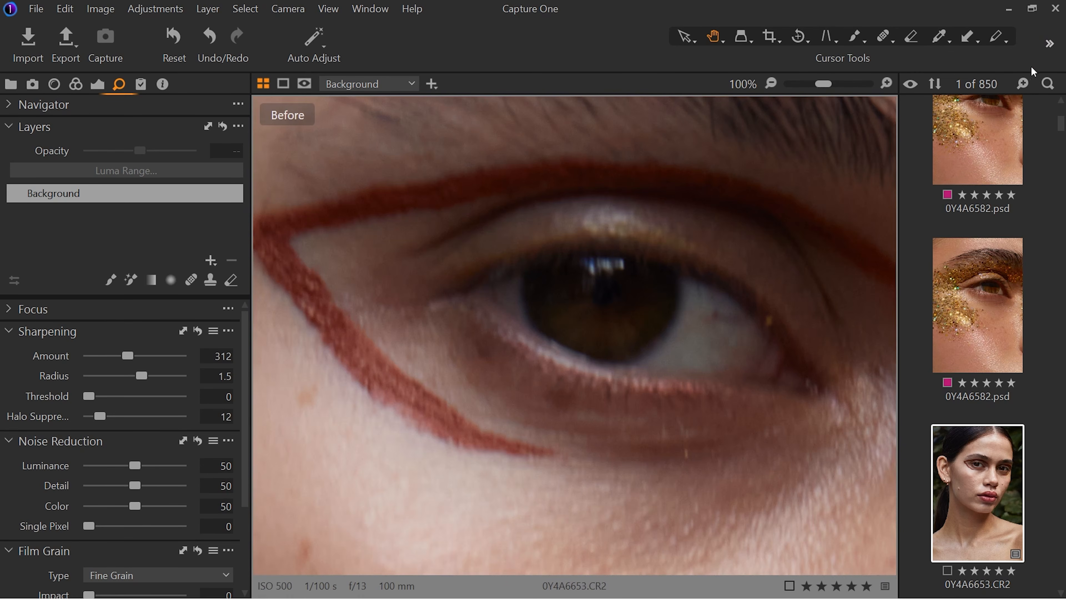
pyautogui.click(1050, 43)
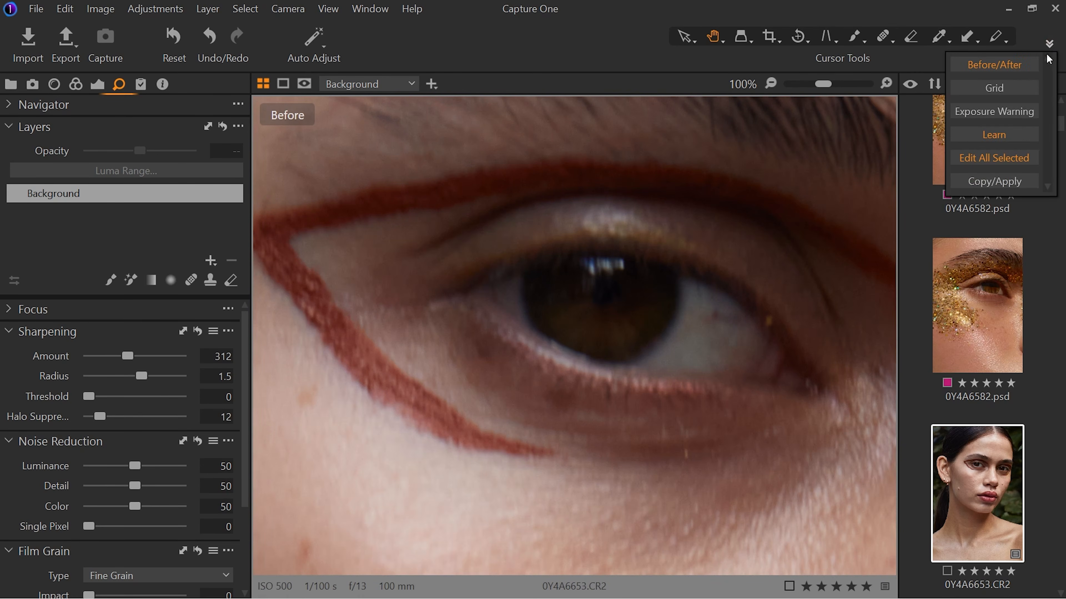
pyautogui.click(1019, 68)
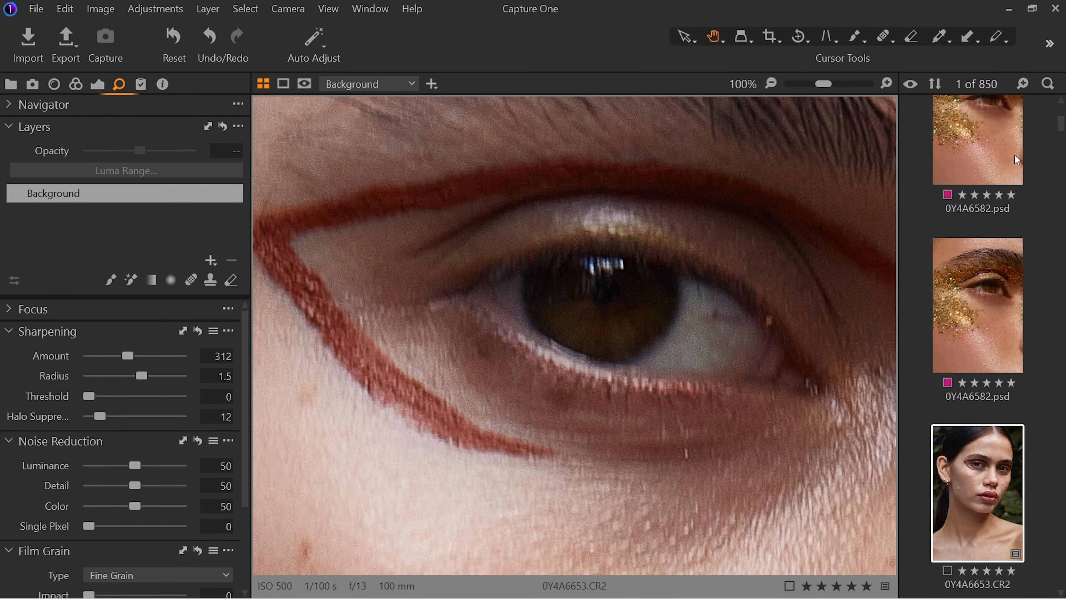
pyautogui.click(492, 392)
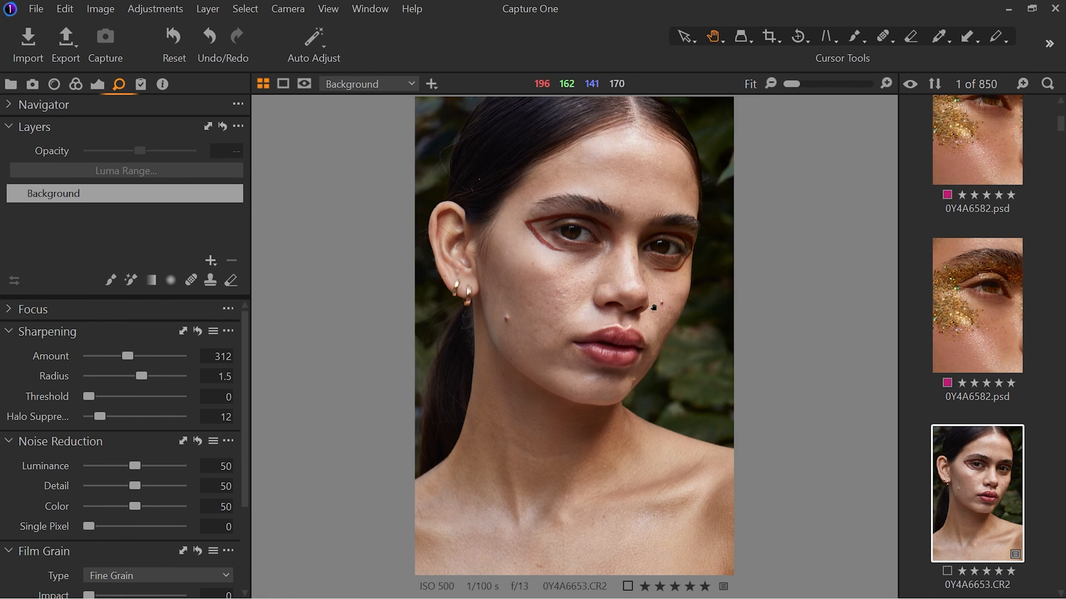